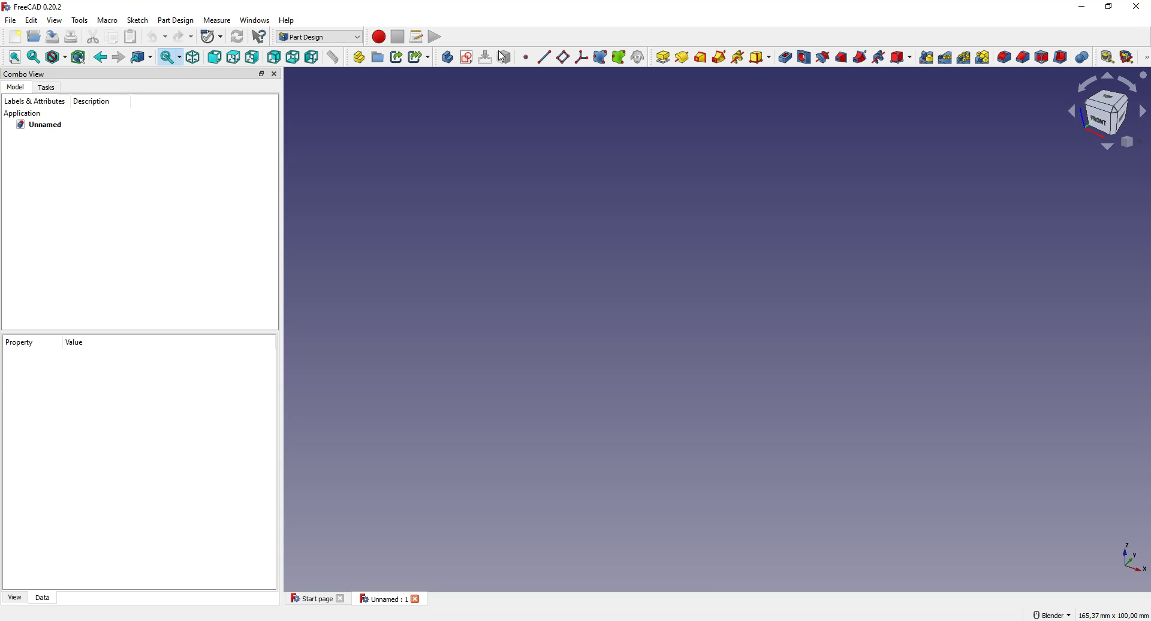
- Start a sketch on the XY plane and draw a rectangle around the origin
left_click(606, 223)
left_click(470, 67)
left_click(665, 207)
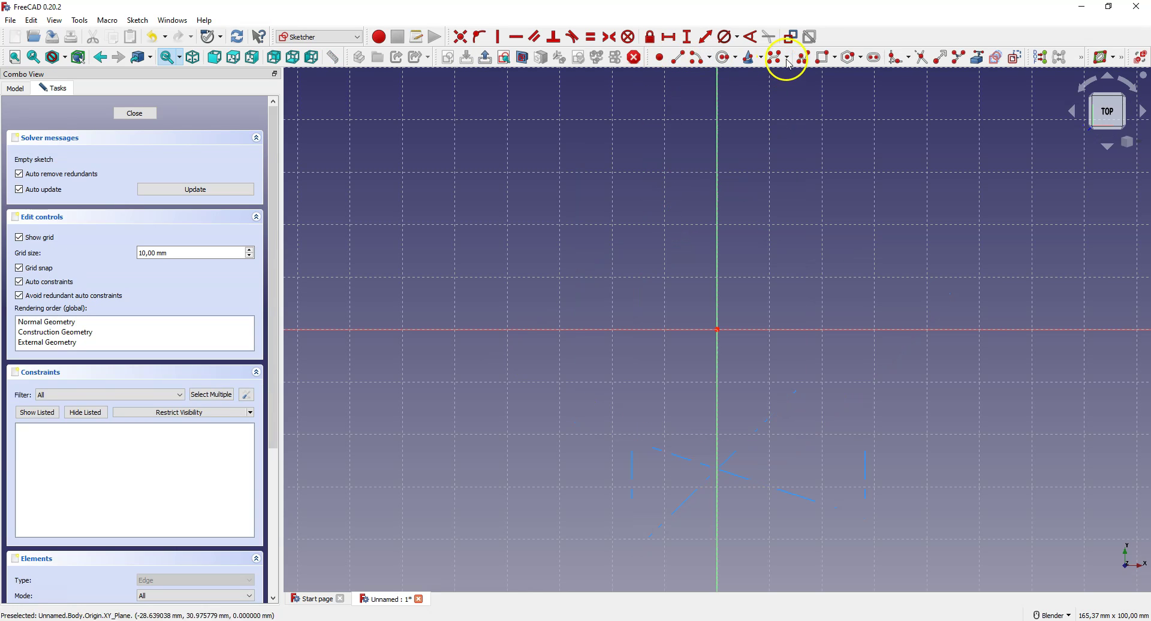
left_click(823, 57)
left_click(612, 202)
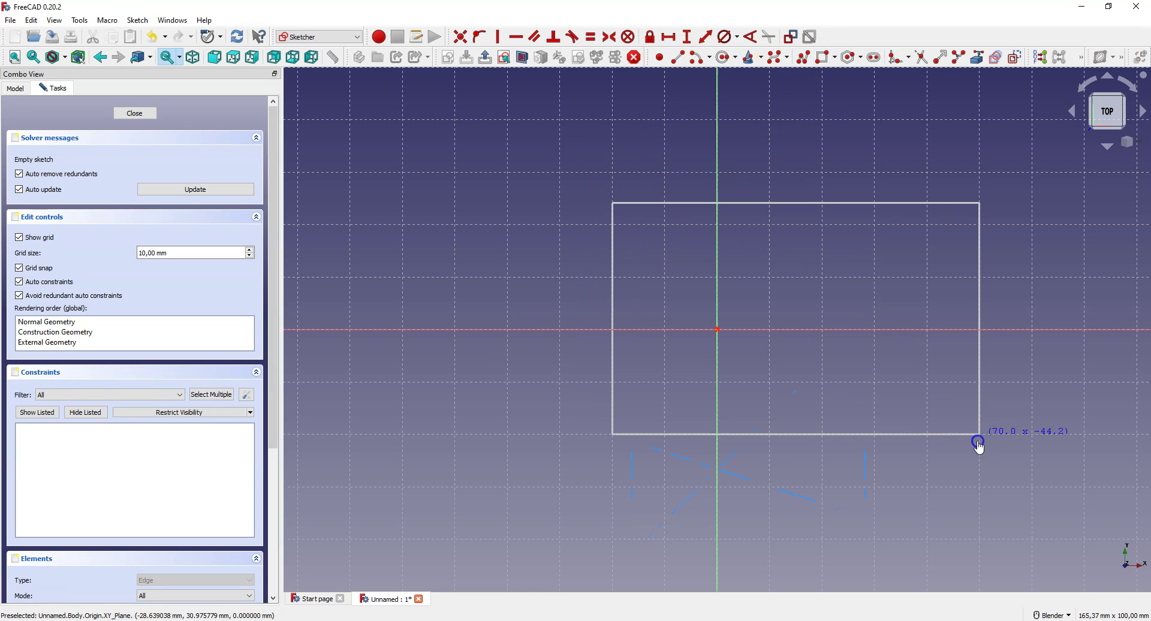
left_click(980, 434)
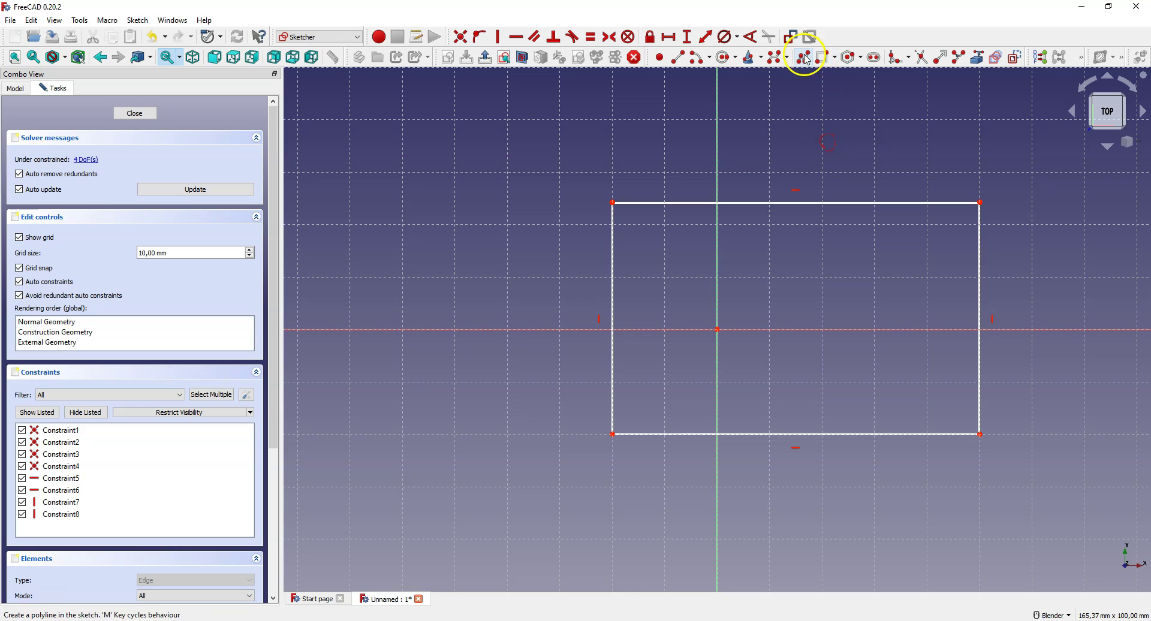
- Draw two circles inside the rectangle, one on the left and one on the right
left_click(723, 56)
left_click(650, 277)
left_click(668, 292)
left_click(890, 298)
left_click(909, 313)
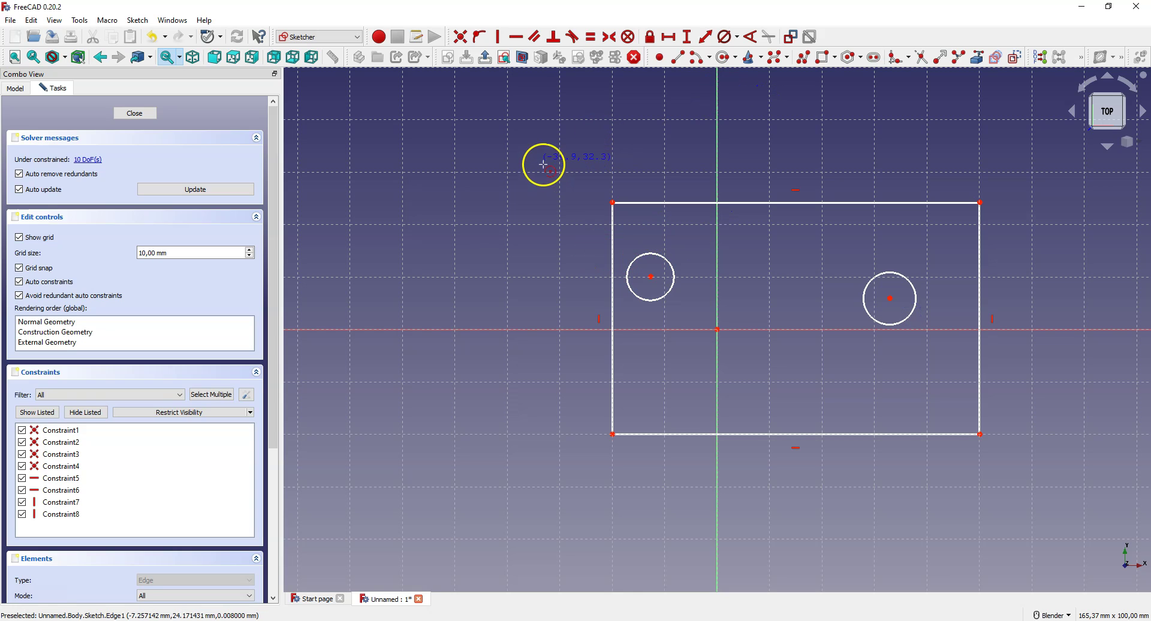
- Stretch the rectangle's left side further left and settle the left circle slightly lower
right_click(593, 139)
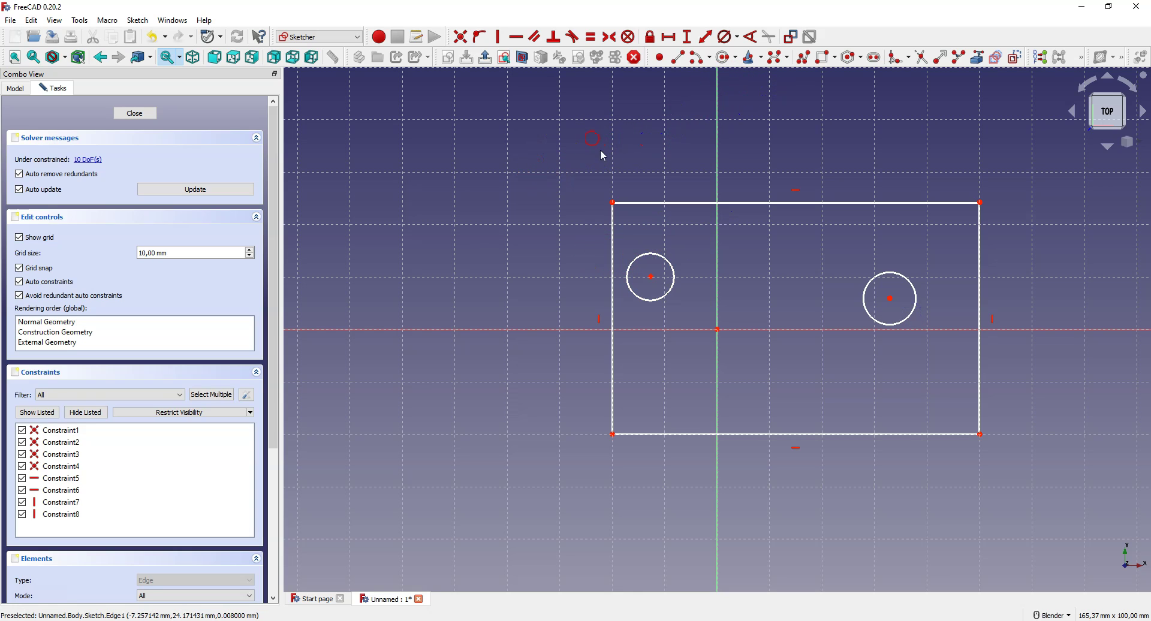
left_click(88, 160)
left_click(469, 306)
left_click(540, 296)
left_click(560, 287)
left_click_drag(610, 220, 560, 222)
left_click(677, 256)
left_click(699, 194)
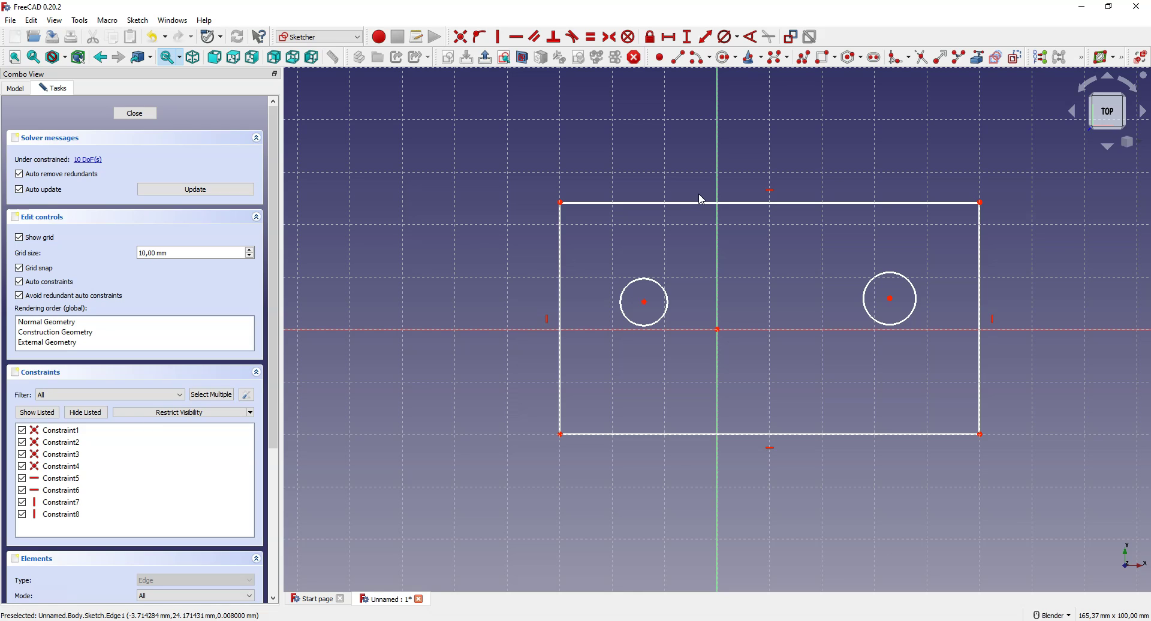
- Select the rectangle's top-left and bottom-right corner vertices
left_click(682, 275)
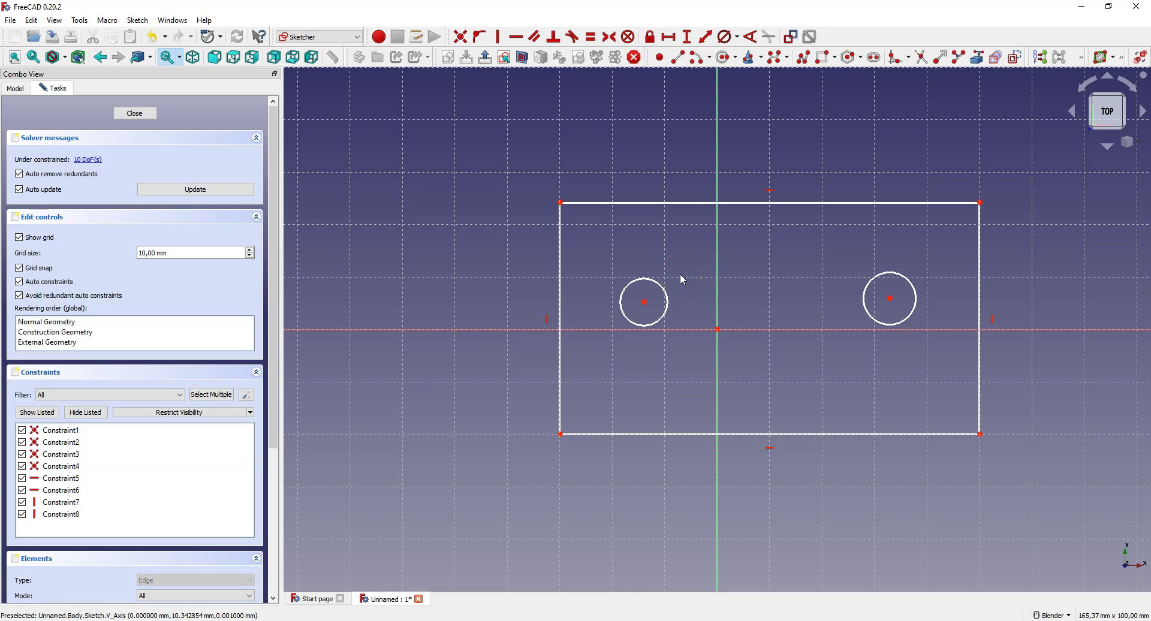
left_click(628, 239)
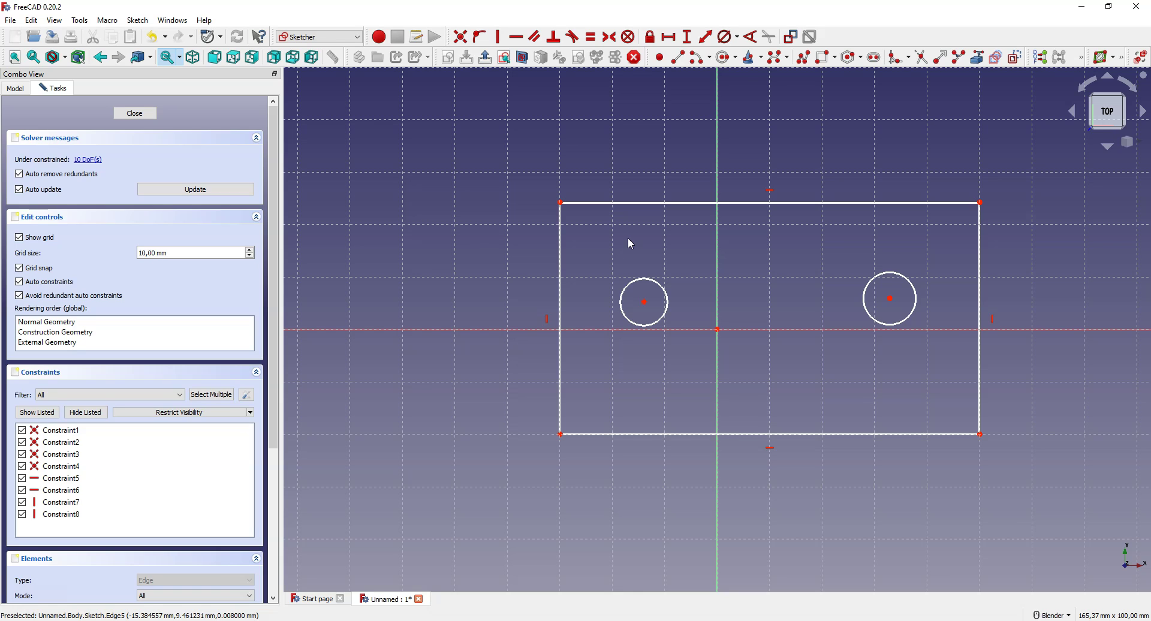
left_click_drag(630, 242, 562, 207)
left_click(562, 205)
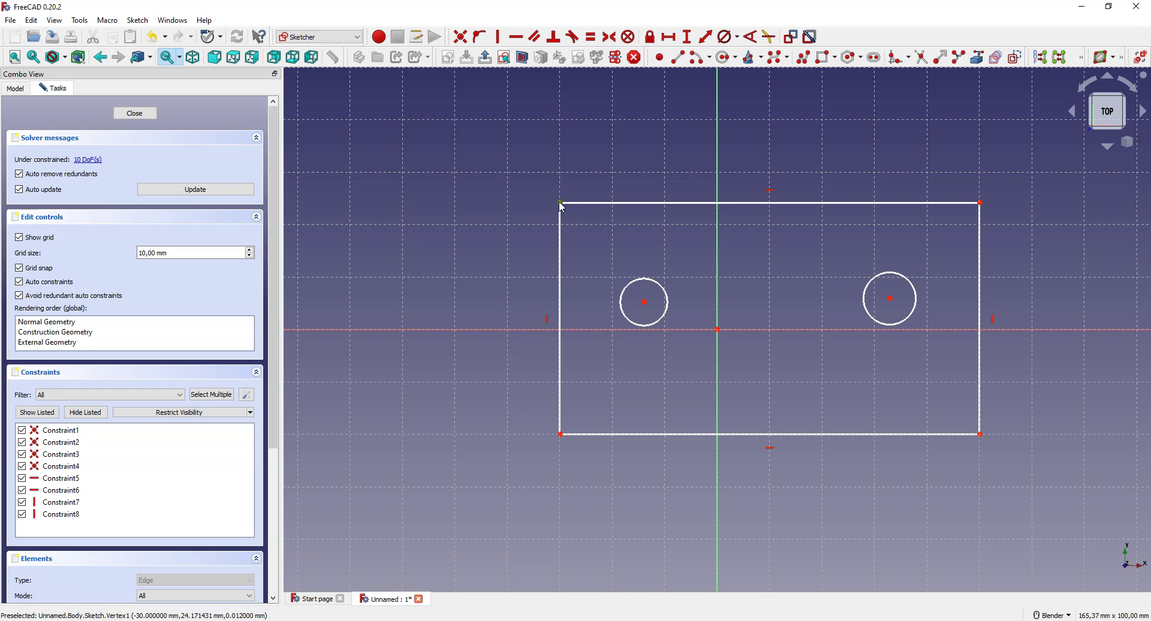
left_click(981, 438)
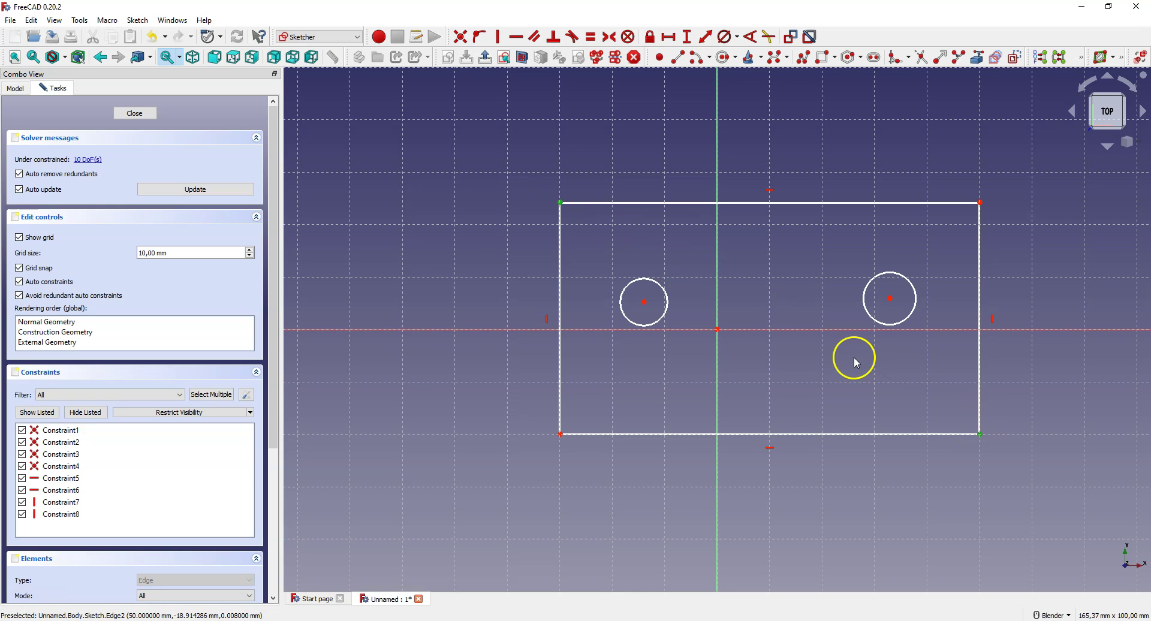
- Make the rectangle's opposite corners symmetric about the sketch origin
left_click(719, 328)
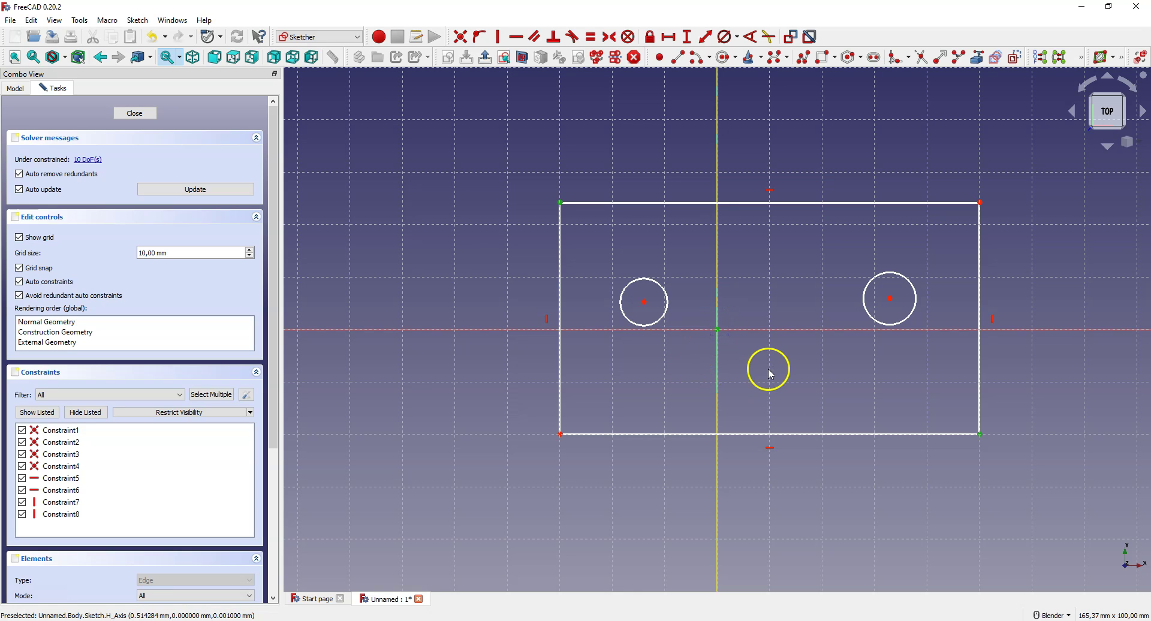
left_click(611, 41)
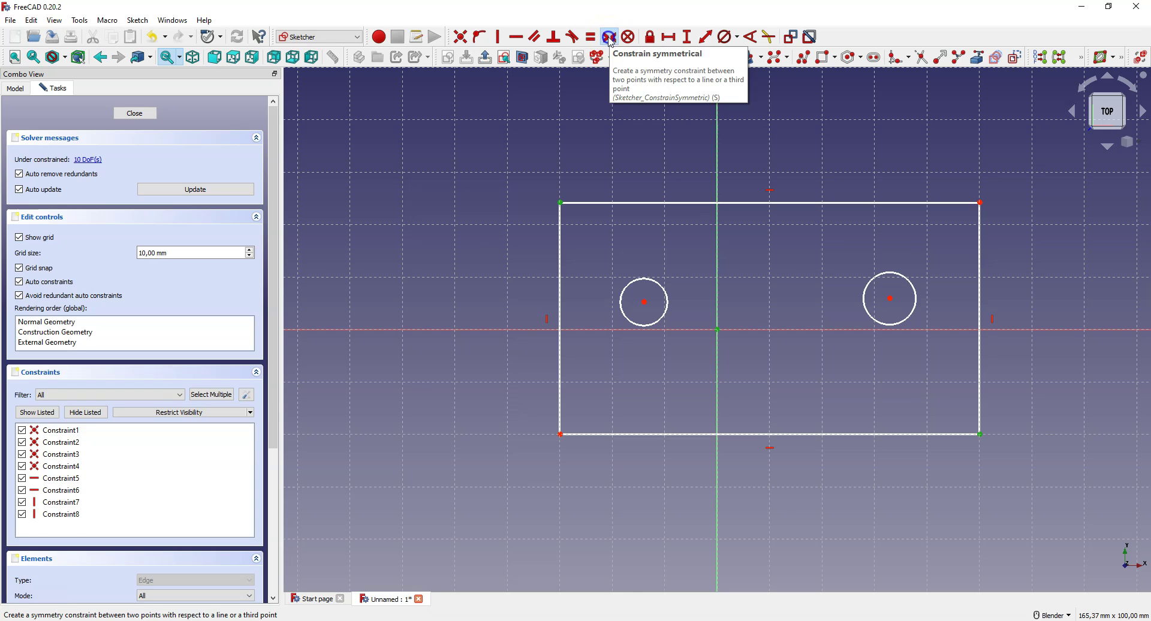
left_click(610, 41)
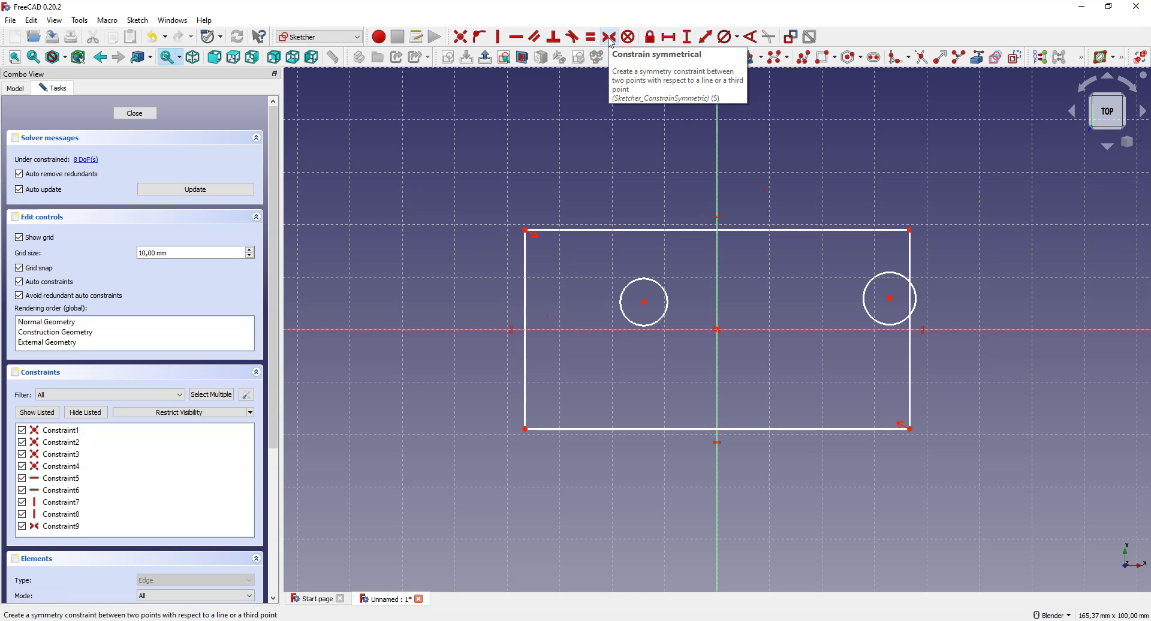
- Enlarge the centred rectangle evenly by dragging its top-right corner outward
left_click(702, 136)
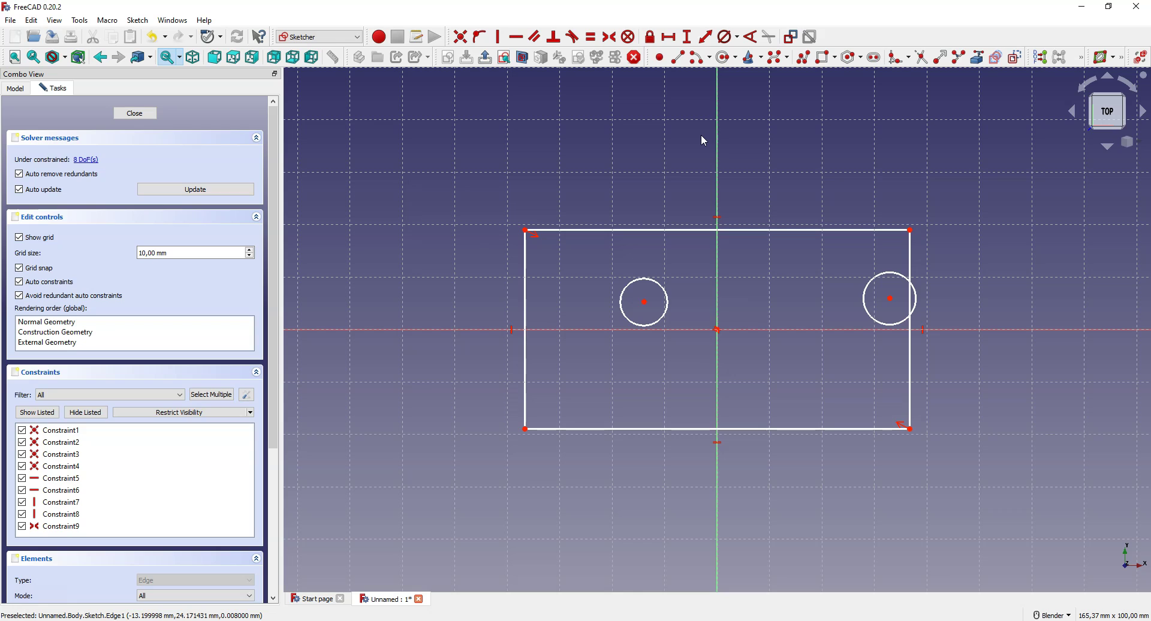
left_click(909, 215)
left_click_drag(911, 233, 962, 209)
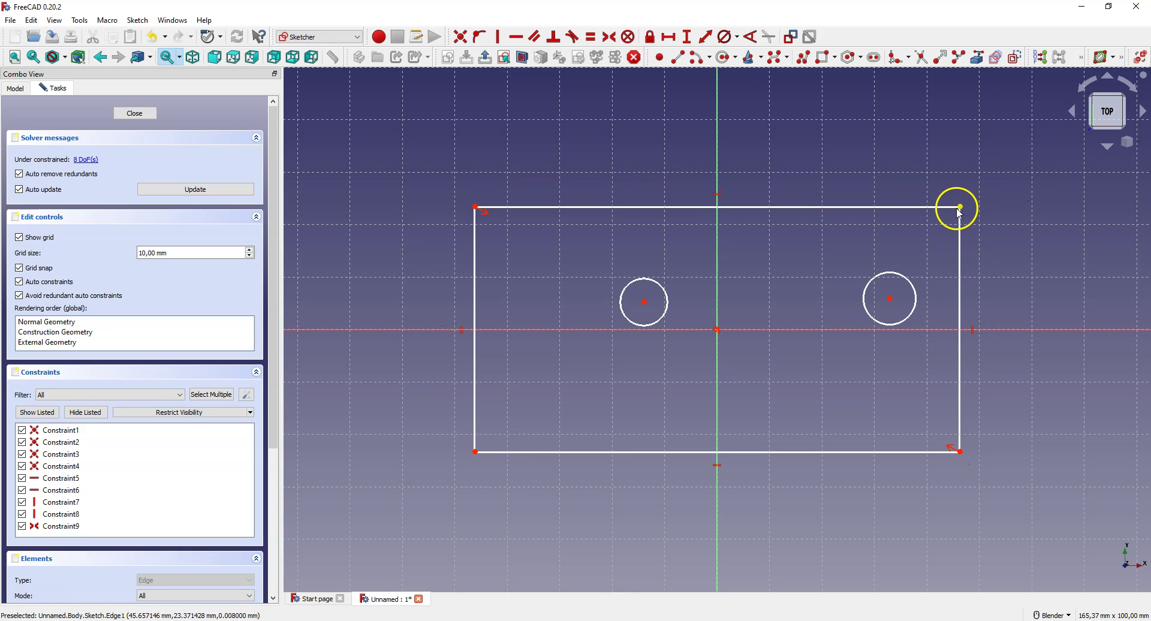
left_click_drag(961, 211, 1020, 198)
left_click(405, 193)
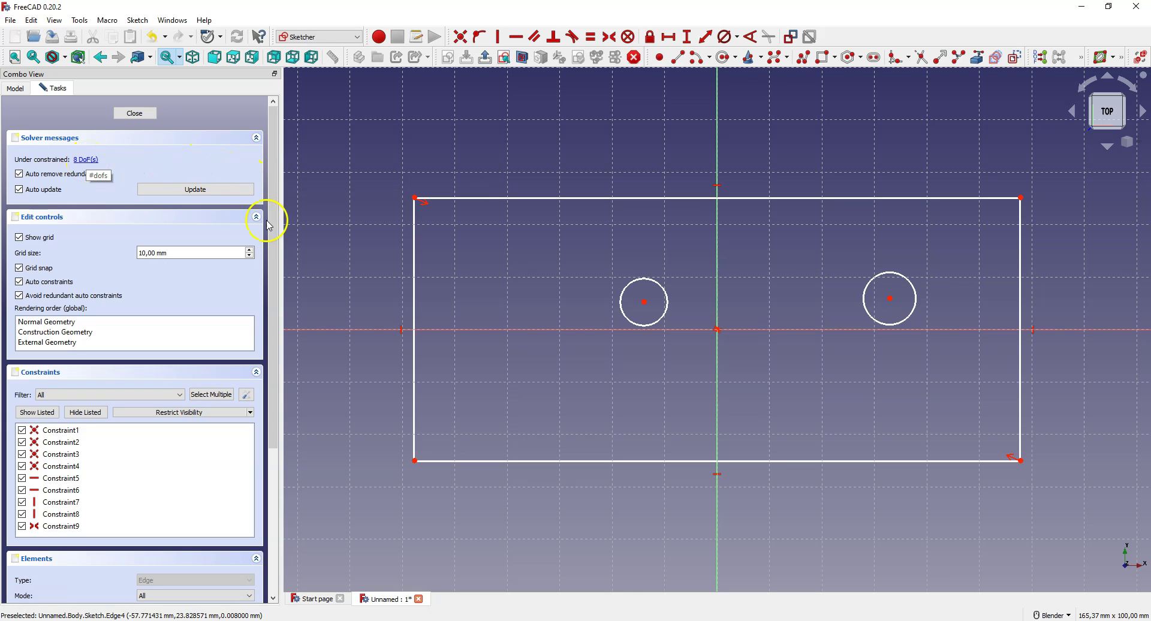
- Make the two circle centres symmetric about the vertical axis
left_click(543, 304)
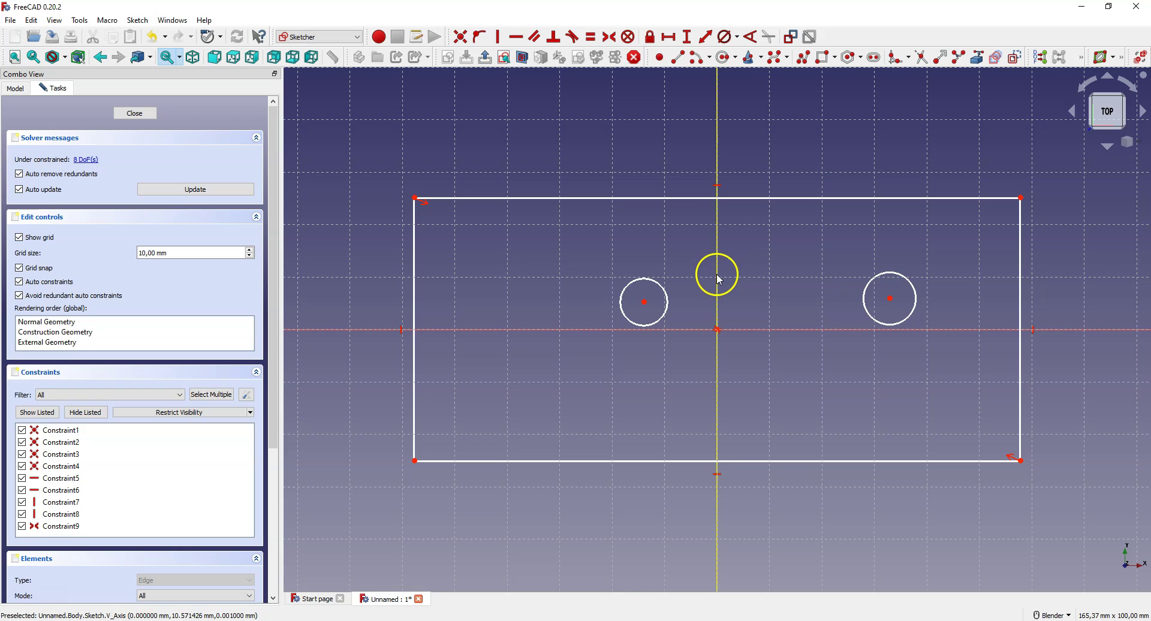
left_click(645, 303)
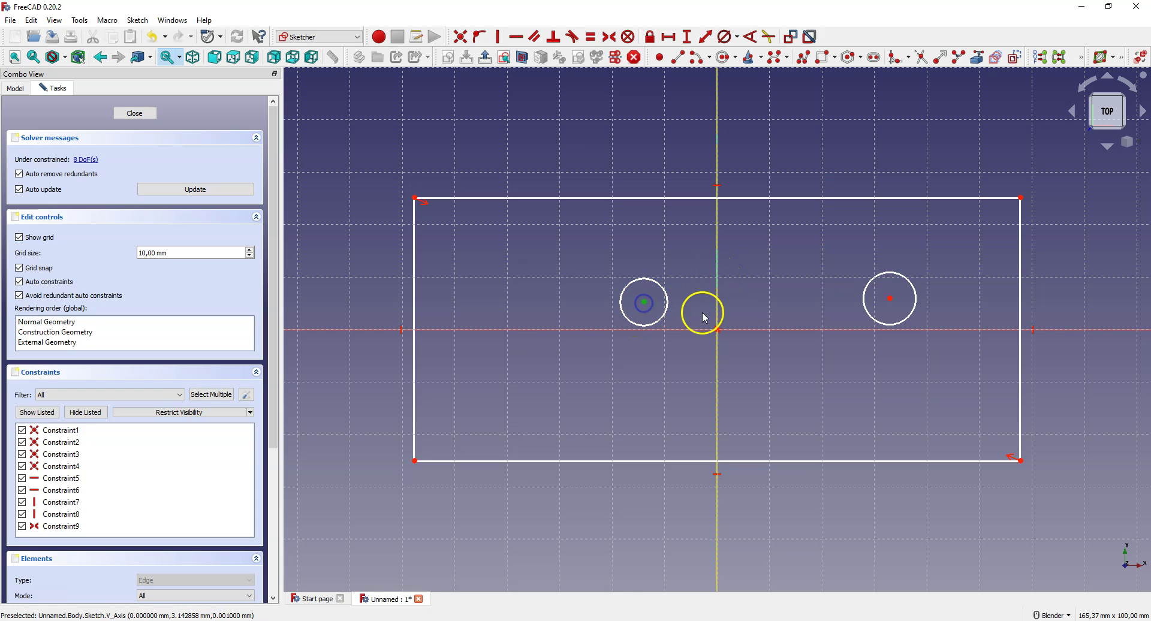
left_click(891, 298)
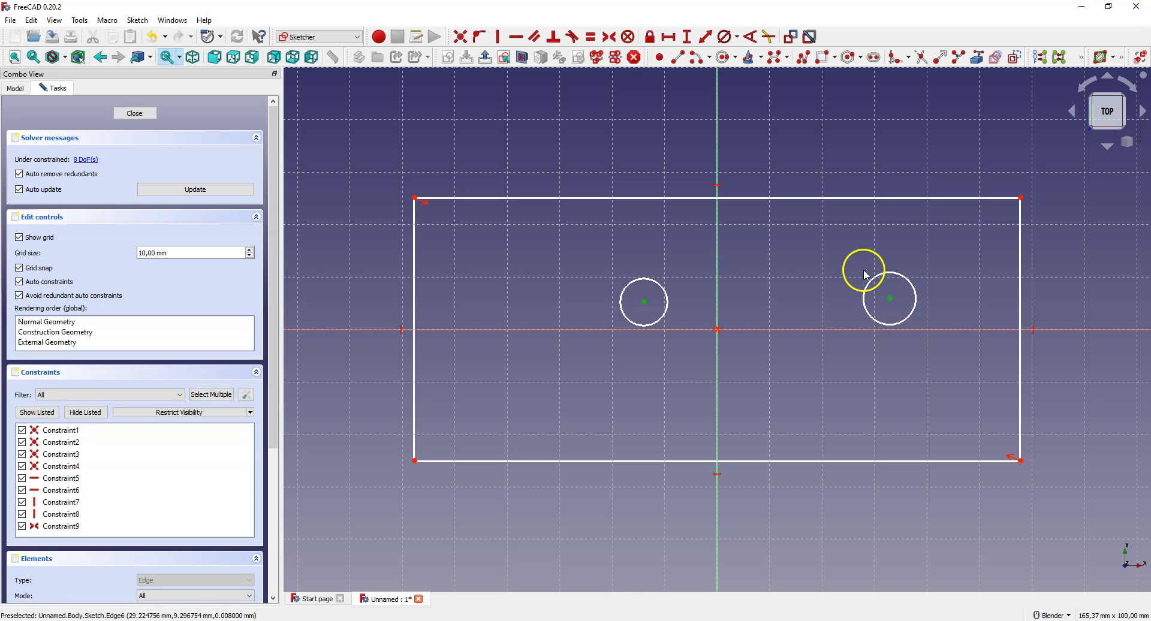
left_click(717, 265)
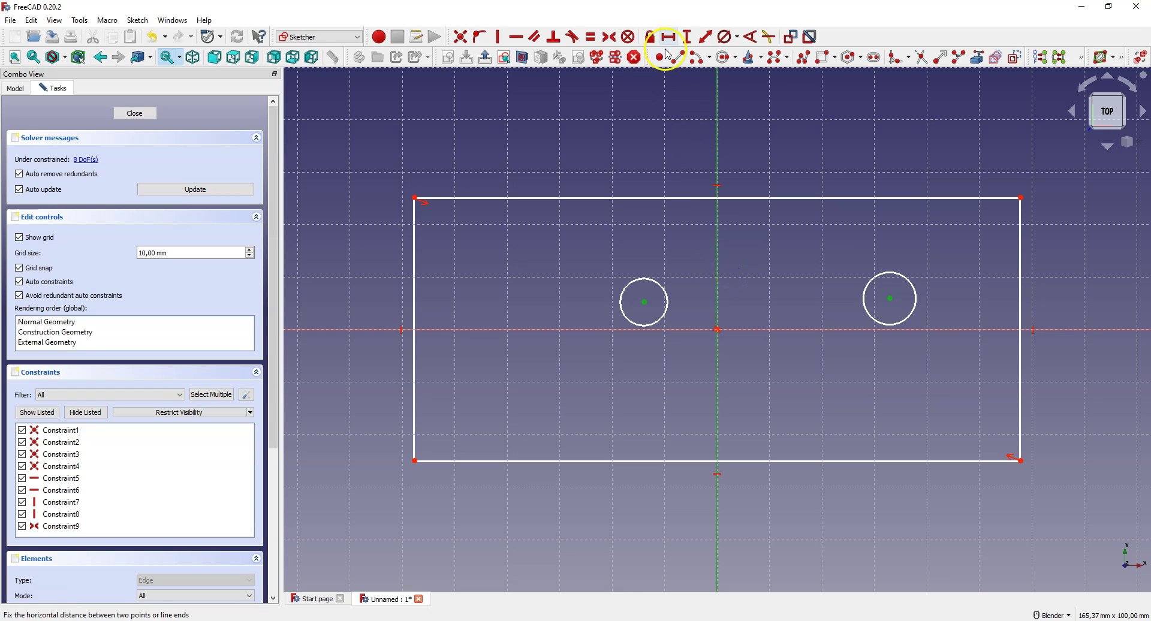
left_click(609, 43)
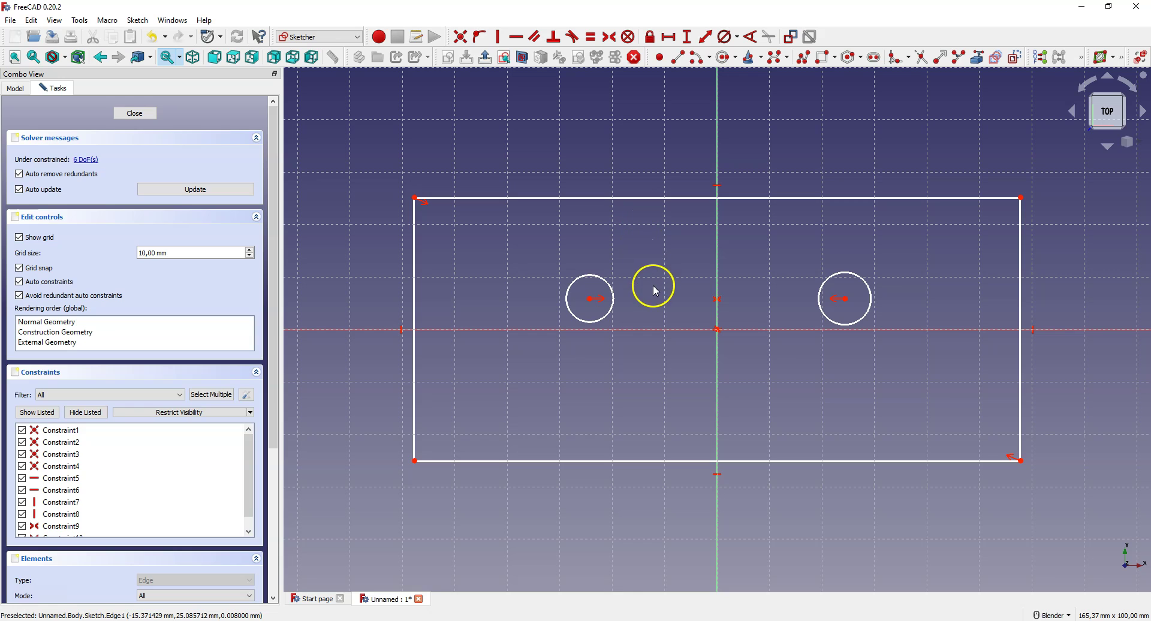
- Reposition the mirrored circles, then select the left circle's centre with the horizontal axis
left_click_drag(651, 305, 557, 289)
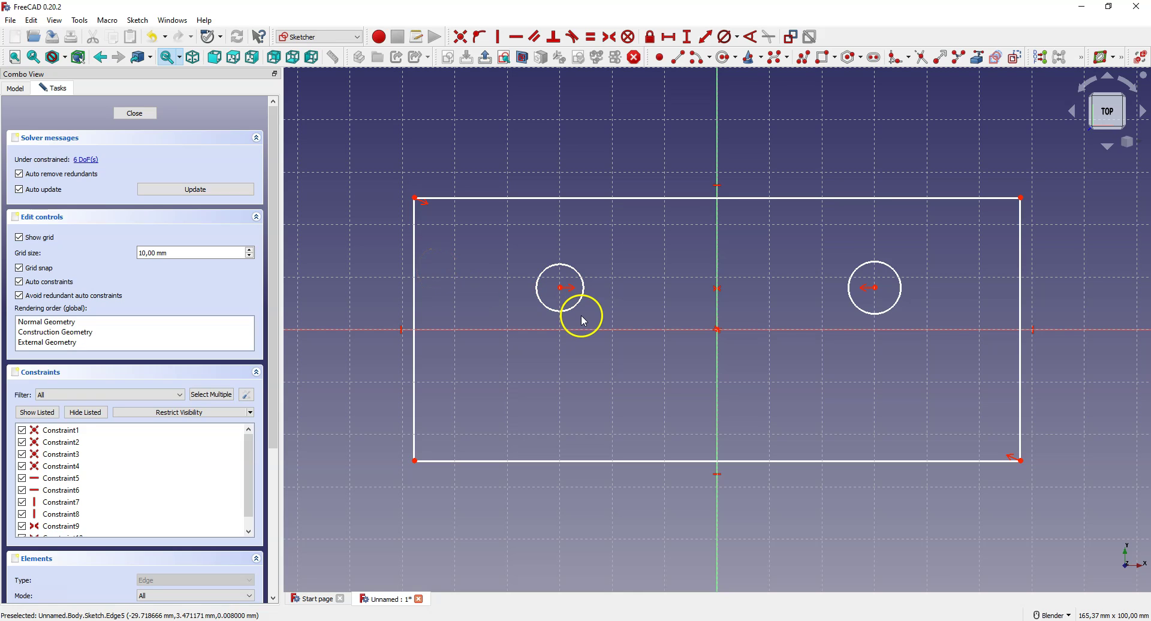
left_click_drag(586, 307, 561, 289)
left_click(562, 291)
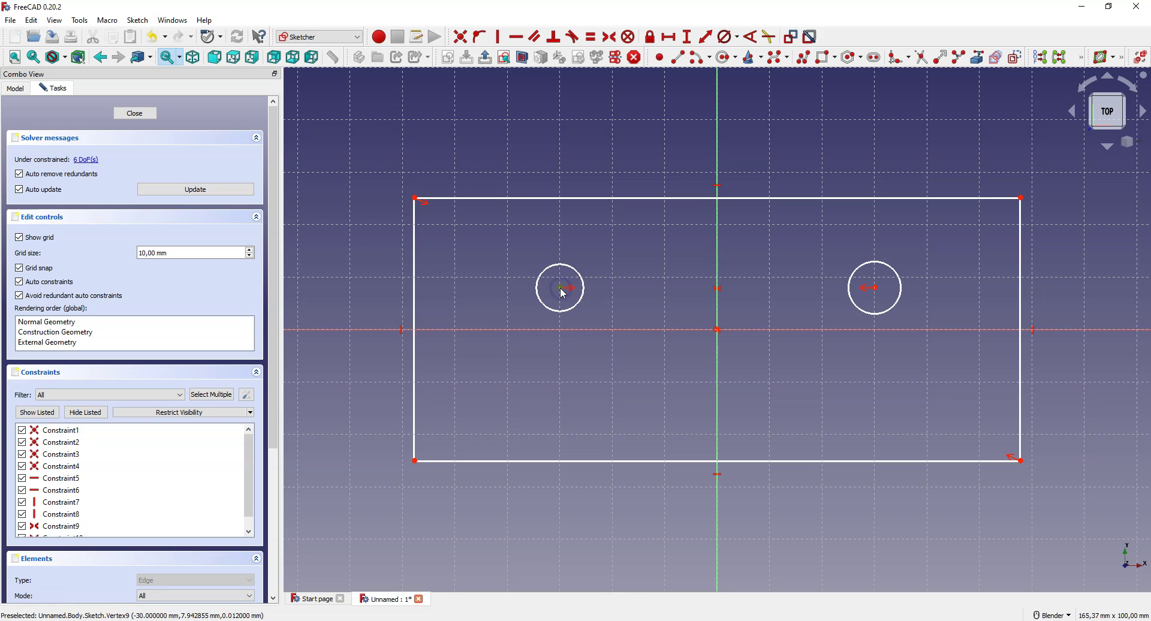
left_click(598, 330)
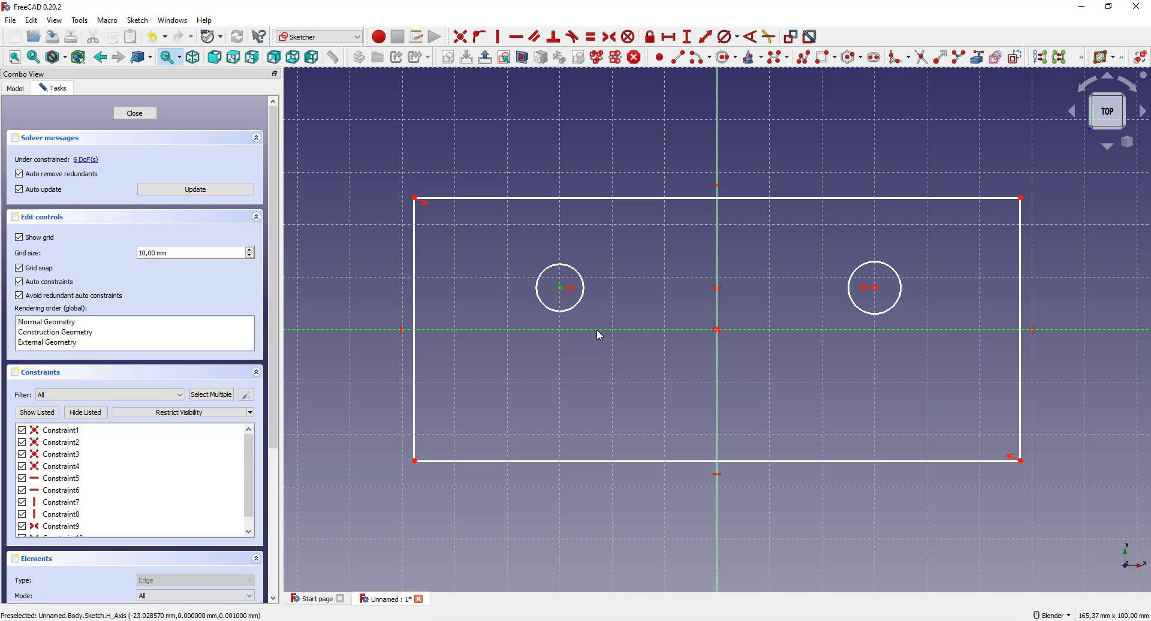
- Put the circle centres on the horizontal axis, spread them apart, and enlarge the rectangle and left circle
left_click(483, 37)
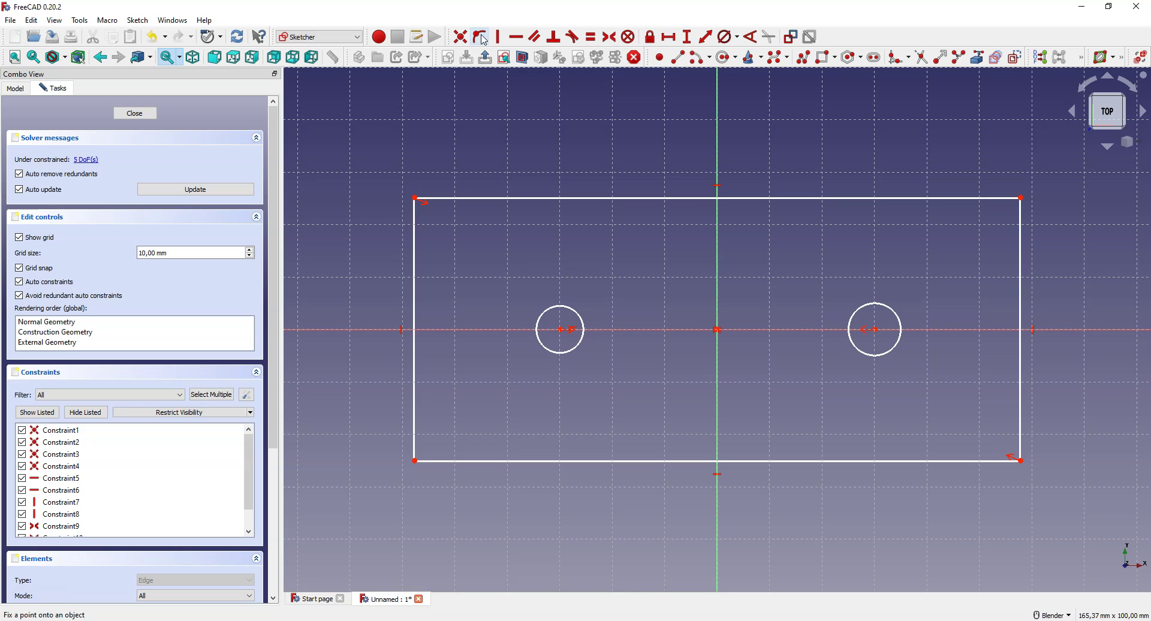
left_click(560, 327)
left_click_drag(561, 334, 509, 375)
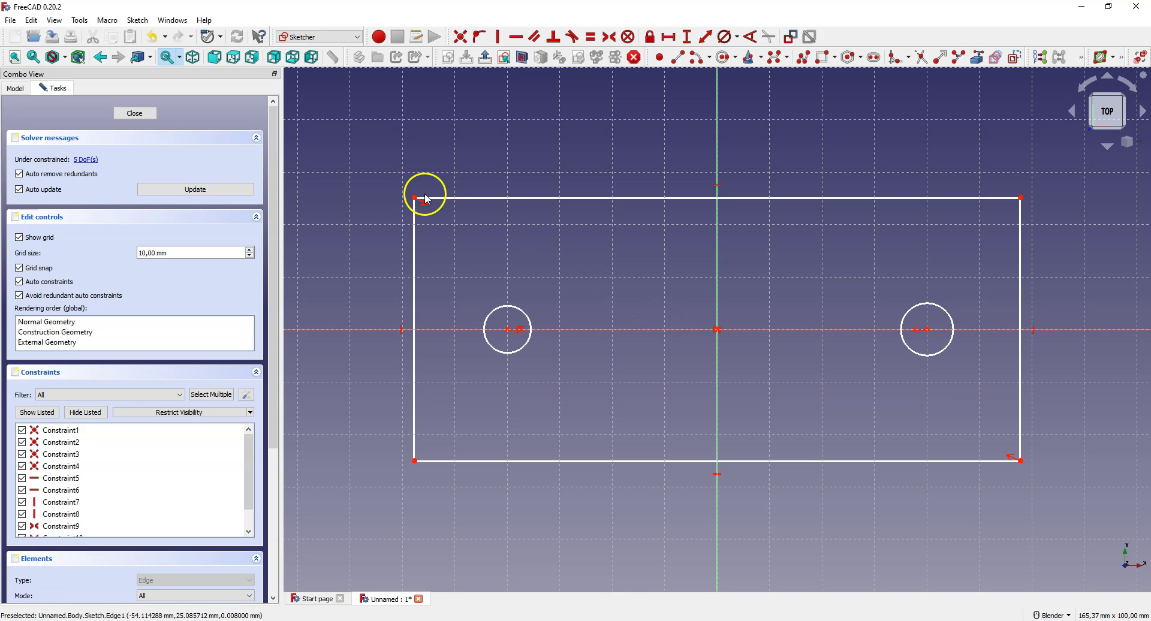
left_click_drag(416, 198, 387, 151)
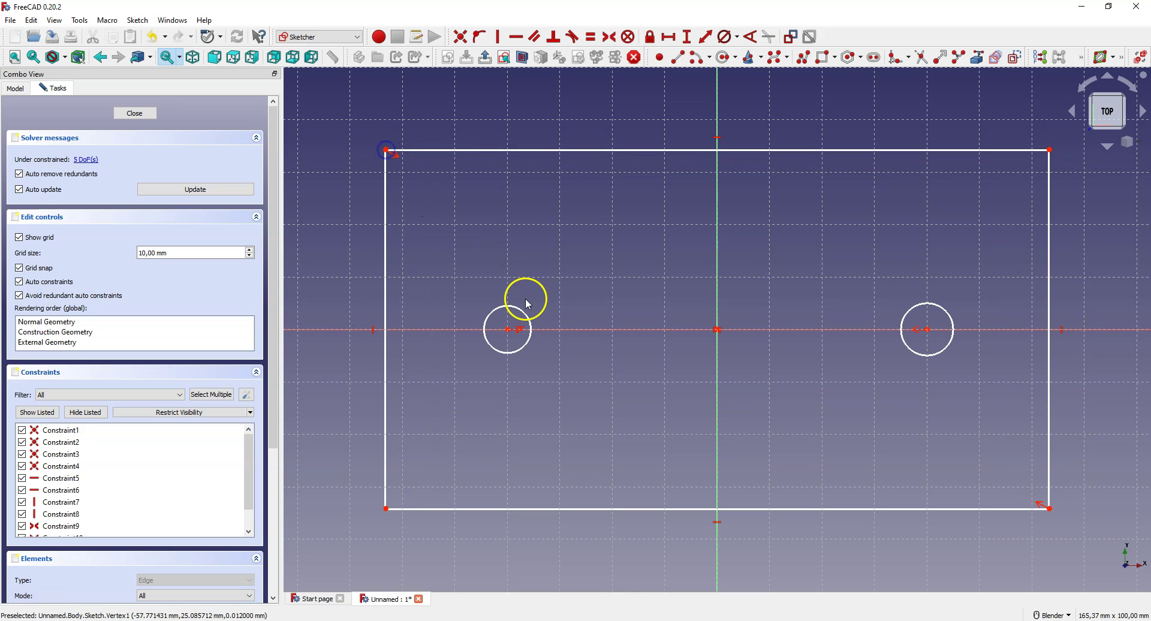
left_click_drag(510, 302, 546, 297)
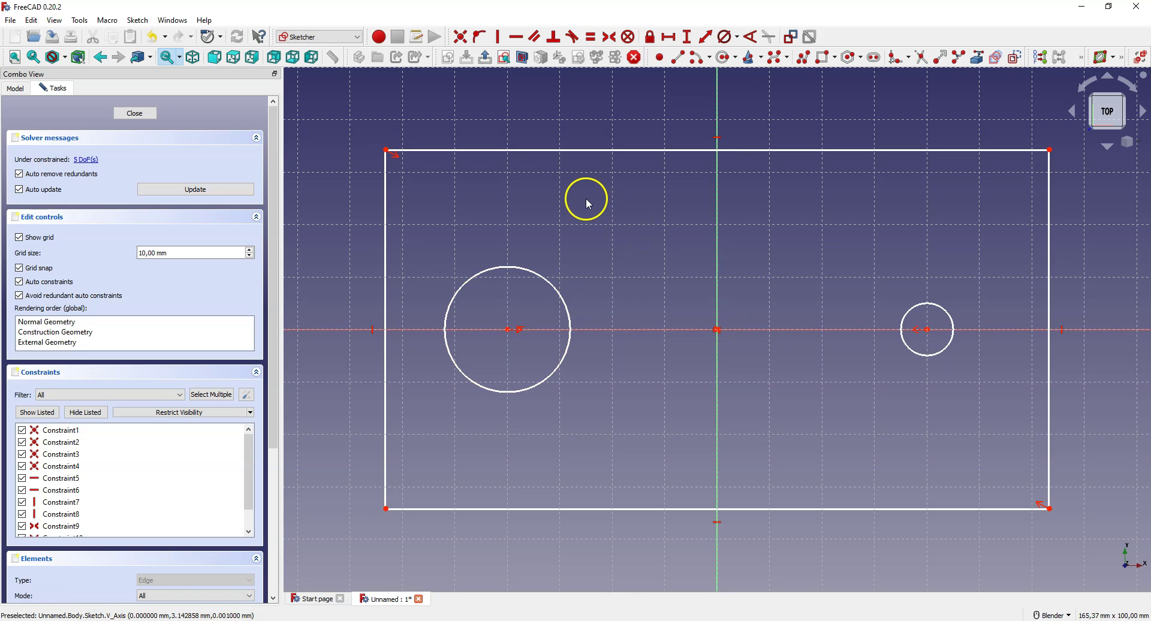
- Constrain the rectangle's top edge to a 100 mm horizontal distance
left_click(610, 150)
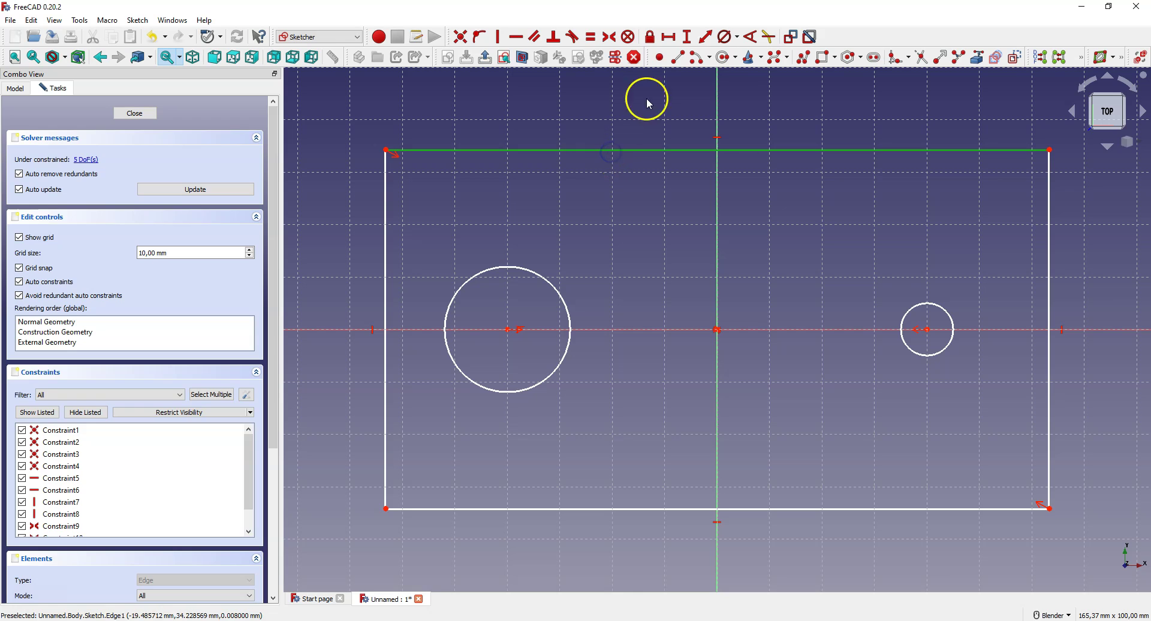
left_click(670, 37)
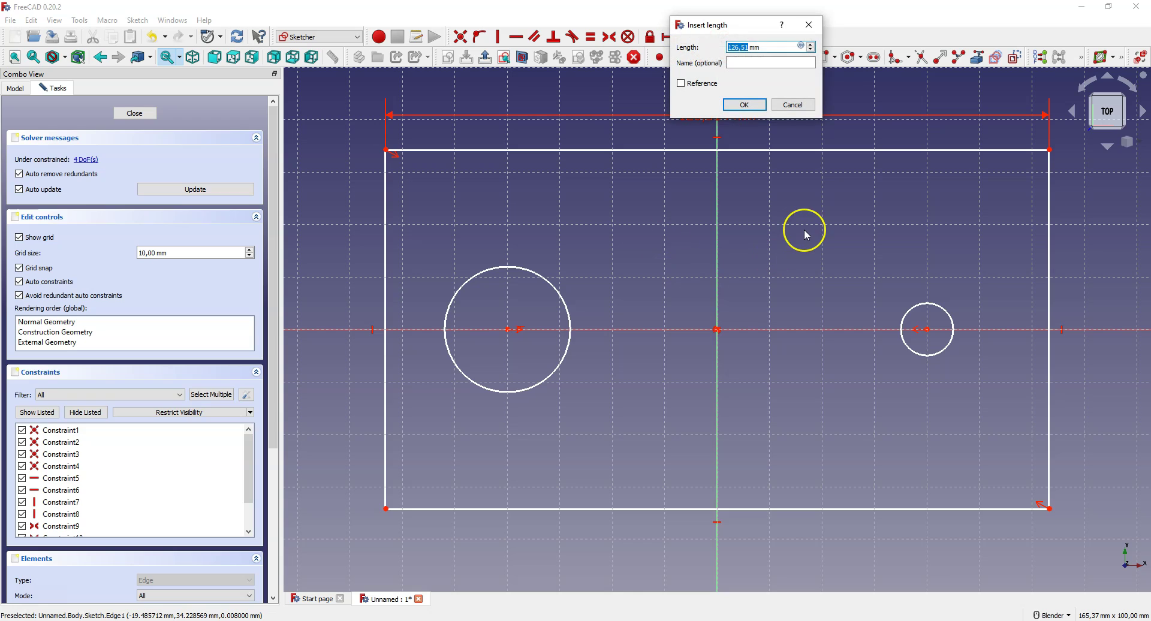
type("100")
left_click(744, 105)
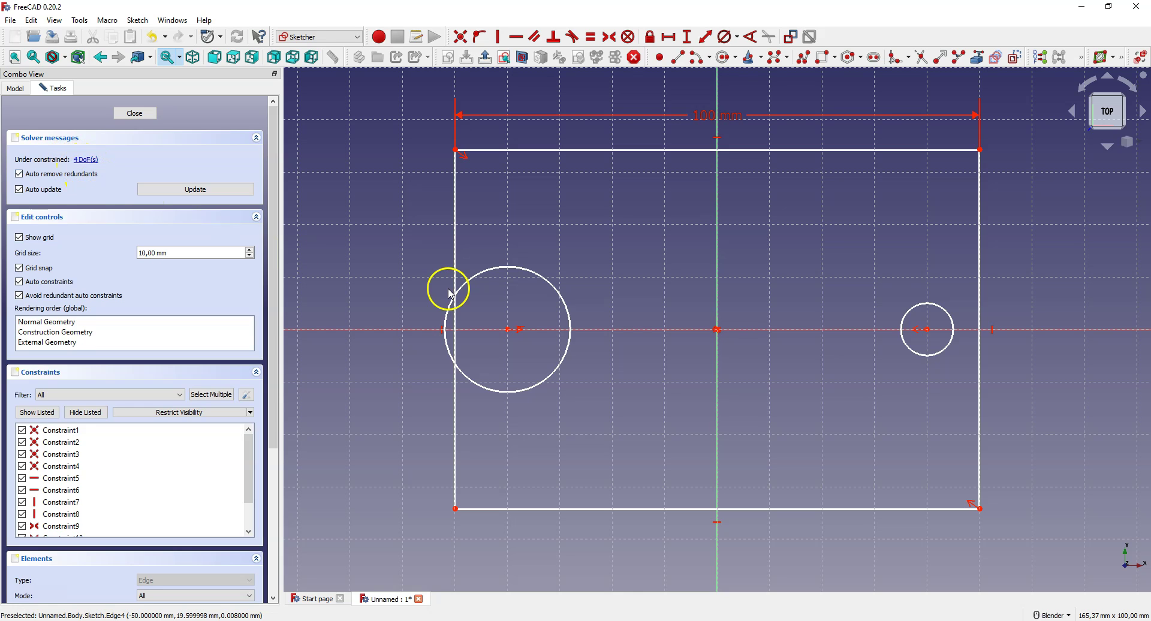
- Constrain the rectangle's right edge to a 50 mm vertical distance
left_click(982, 267)
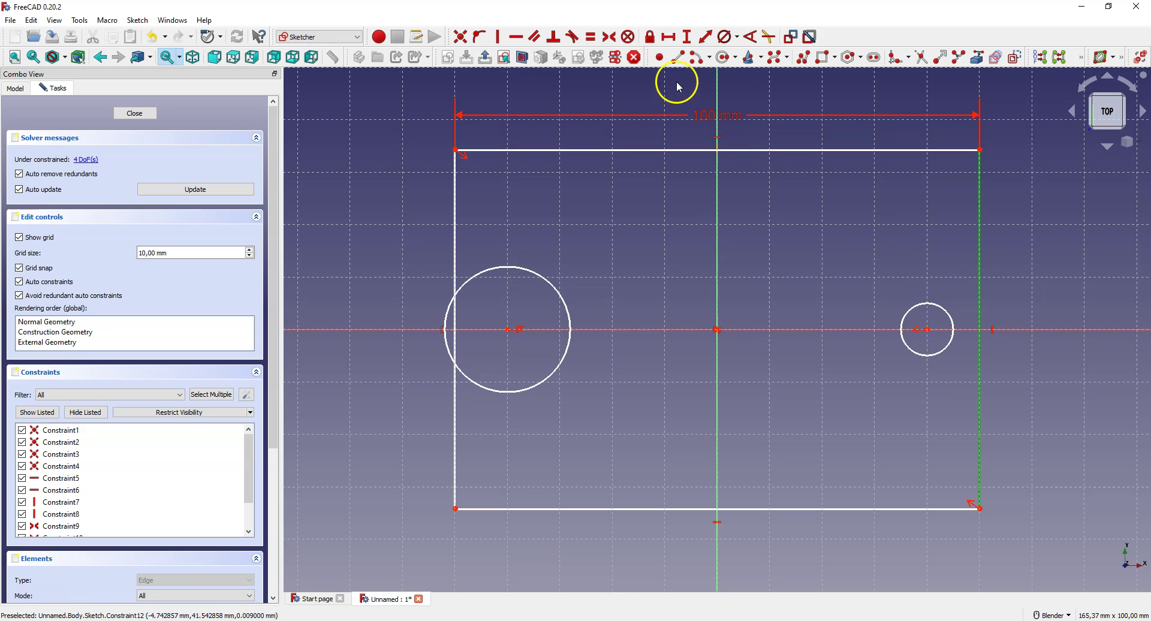
left_click(688, 37)
type("50mm")
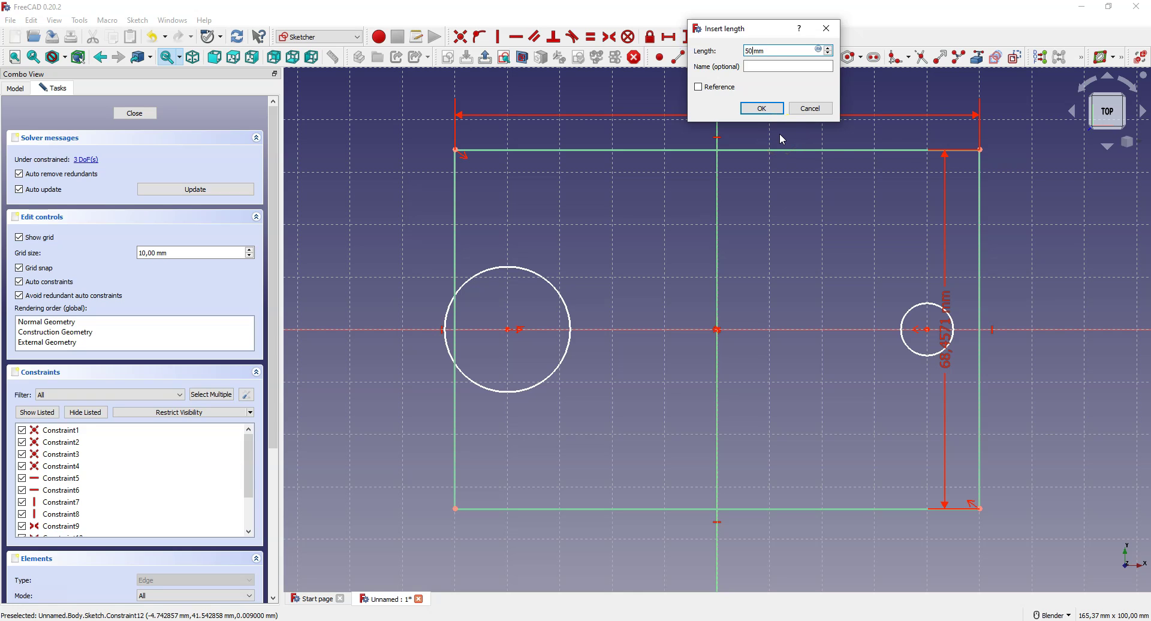
left_click(956, 110)
left_click(761, 111)
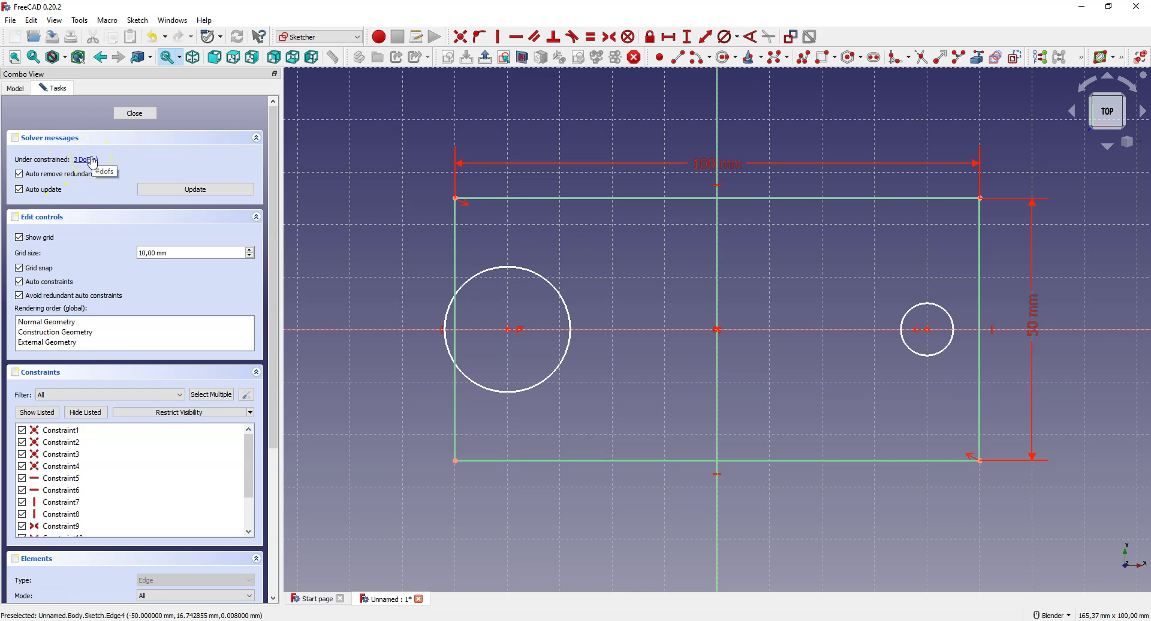
- Add a 15 mm diameter constraint to the left circle
left_click(526, 273)
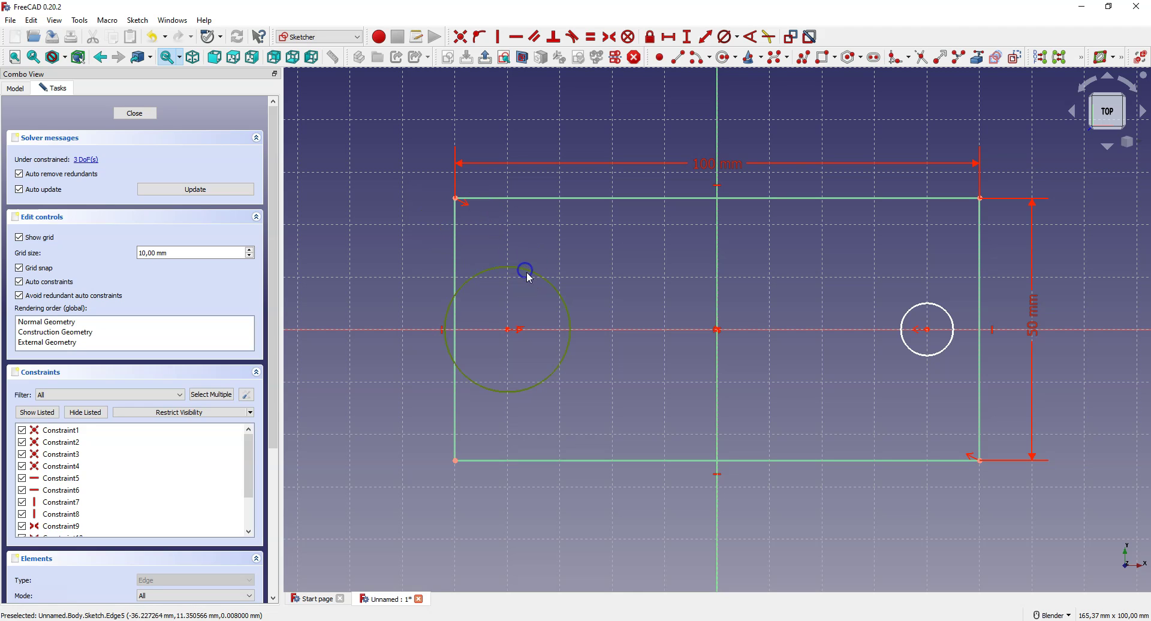
left_click(738, 40)
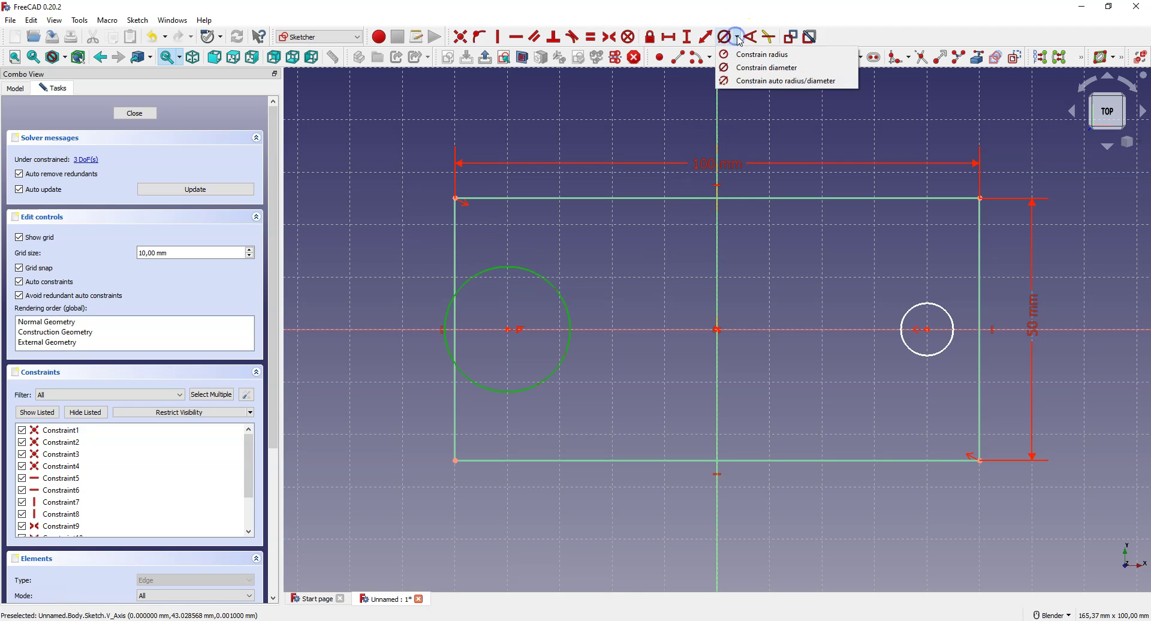
left_click(746, 66)
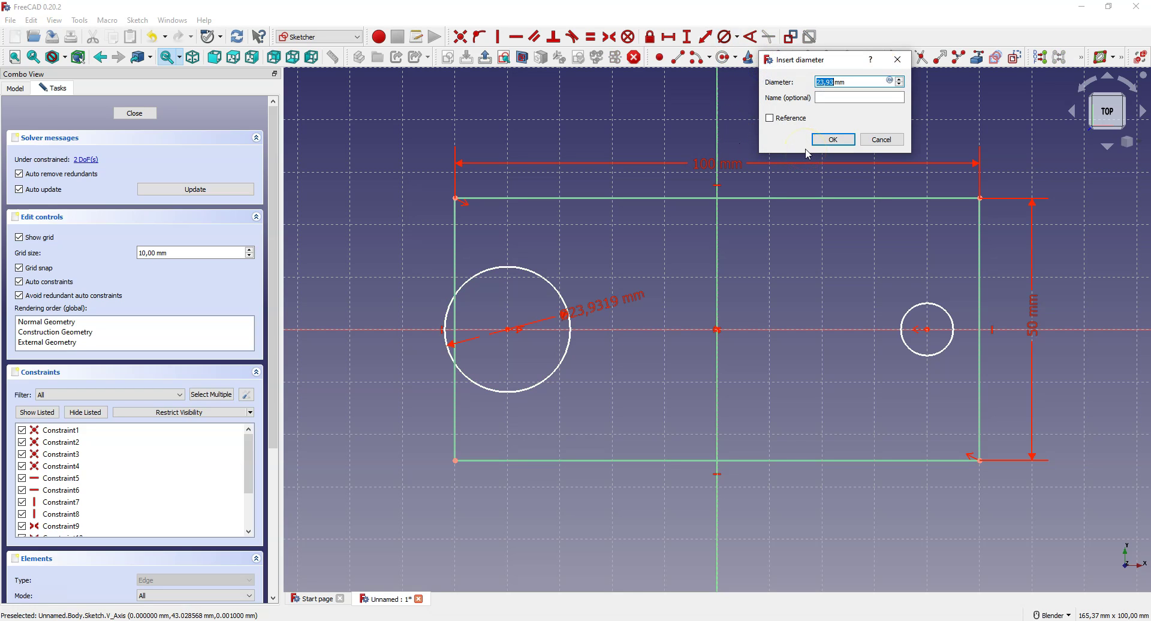
type("15")
left_click(845, 139)
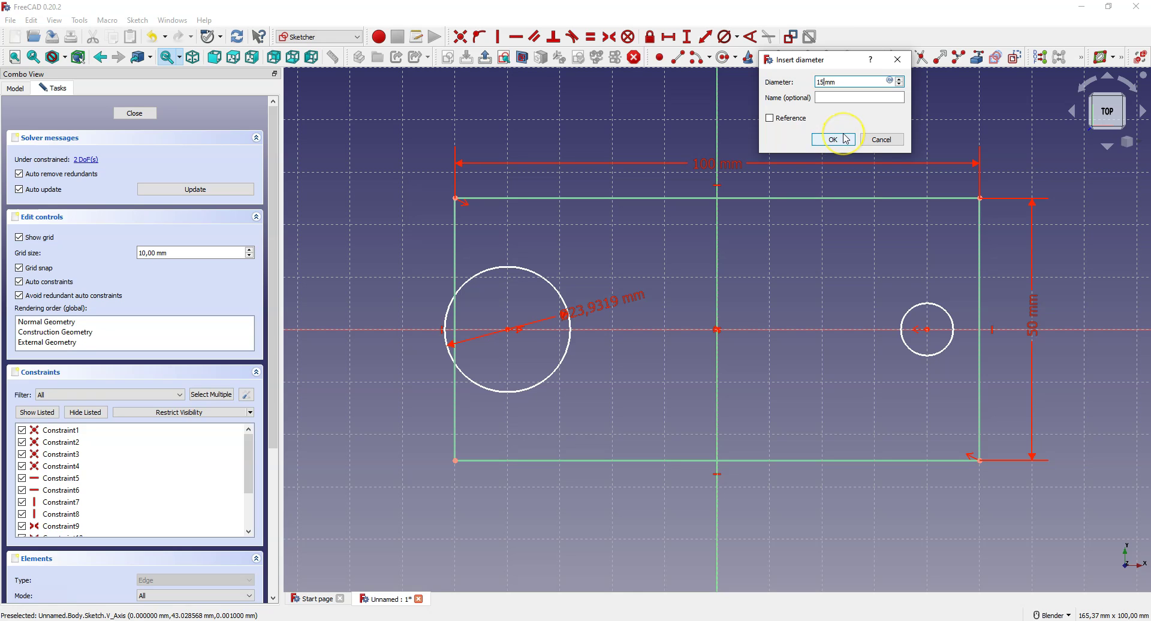
left_click(846, 139)
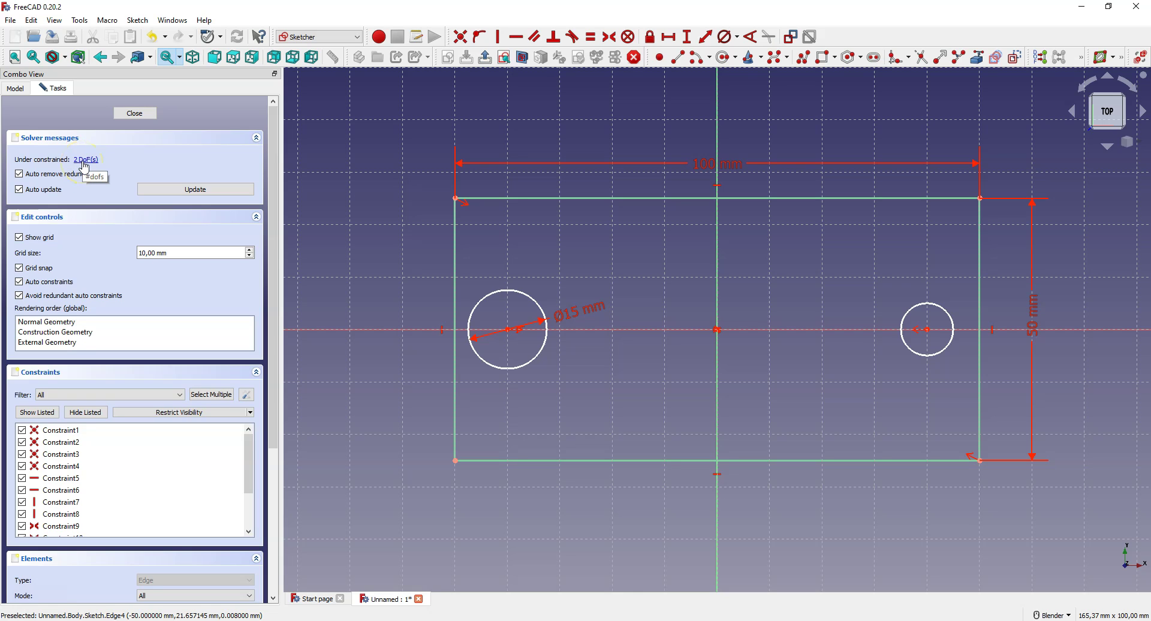
- Apply an equal constraint between the left and right circles
left_click(521, 293)
left_click(927, 301)
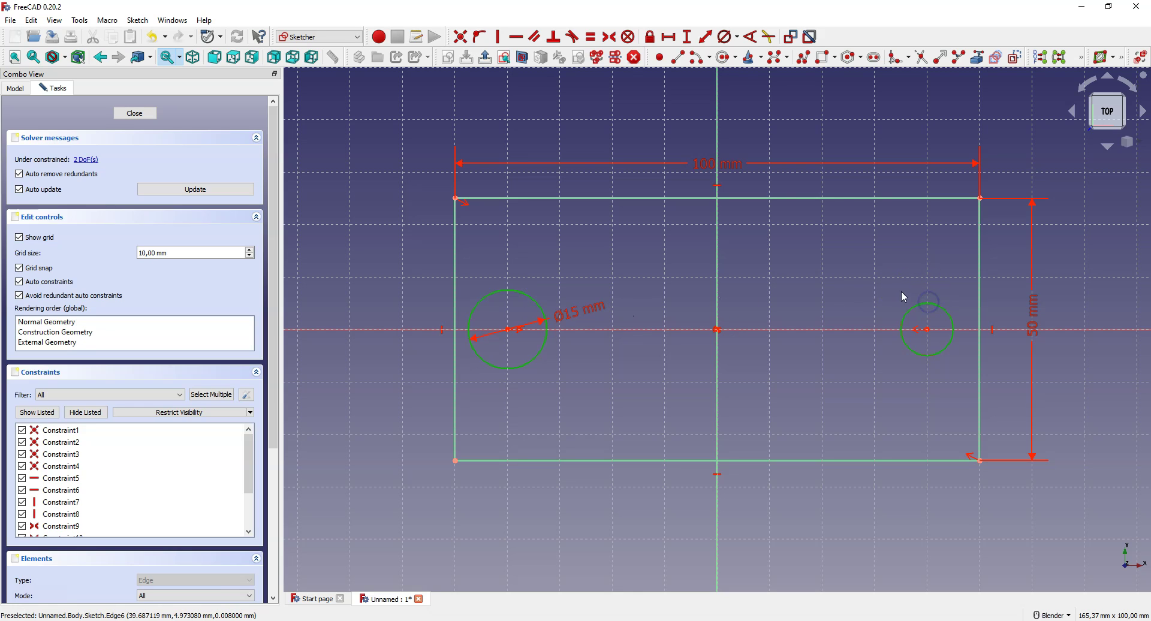
left_click(597, 39)
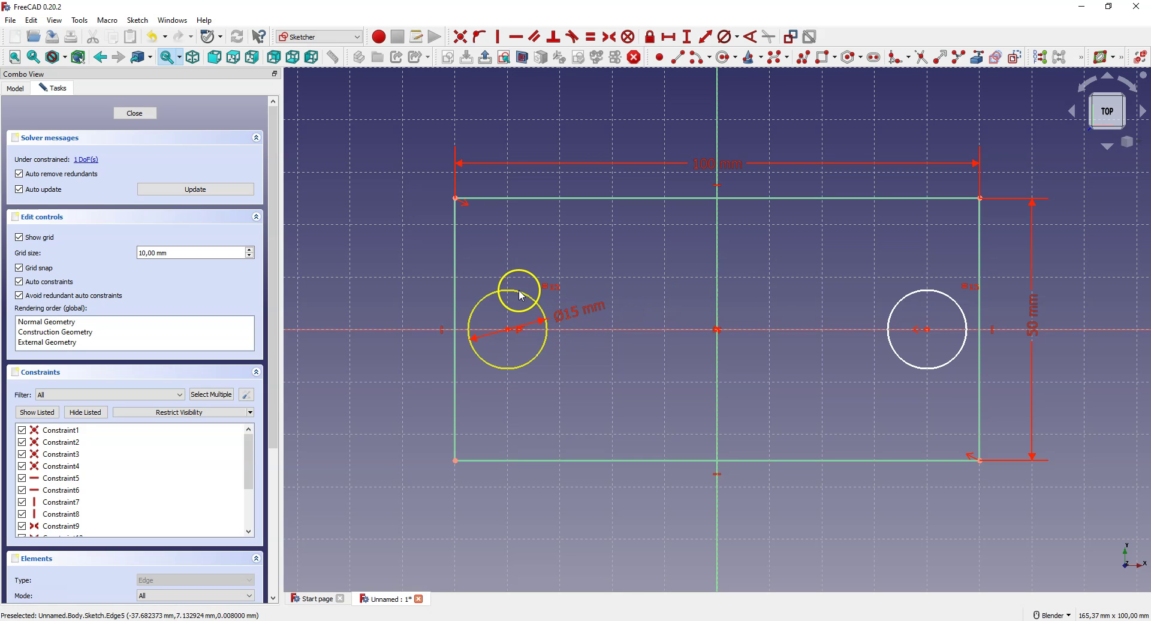
- Change the Ø15 diameter dimension to 20 mm and drag the holes inward toward the centre
double_click(577, 311)
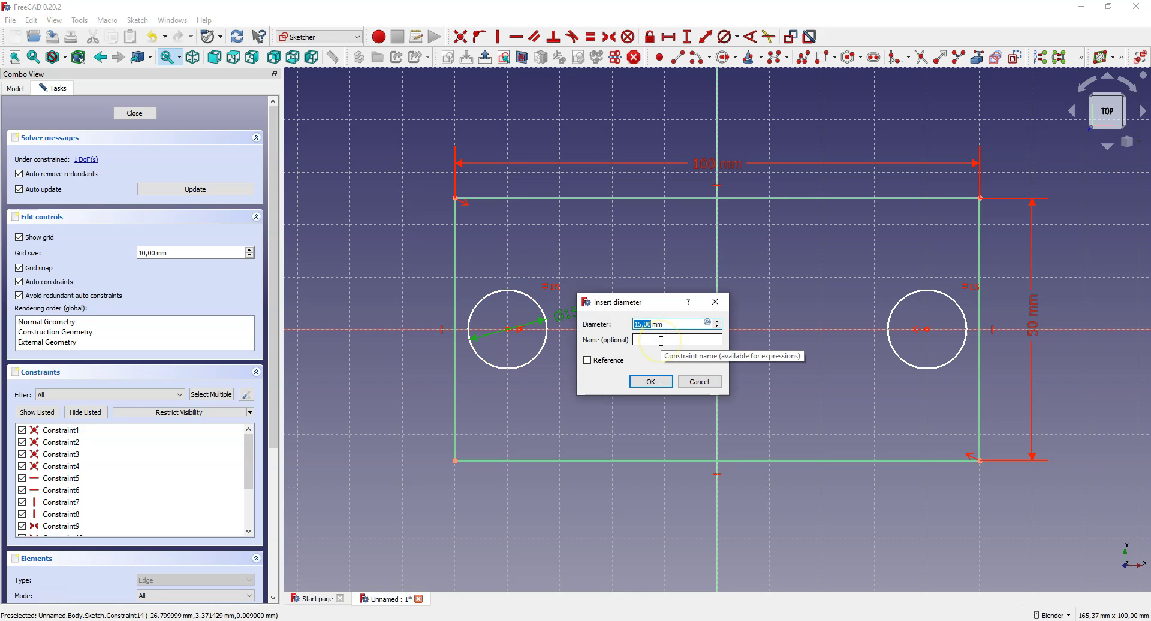
type("20")
key("Return")
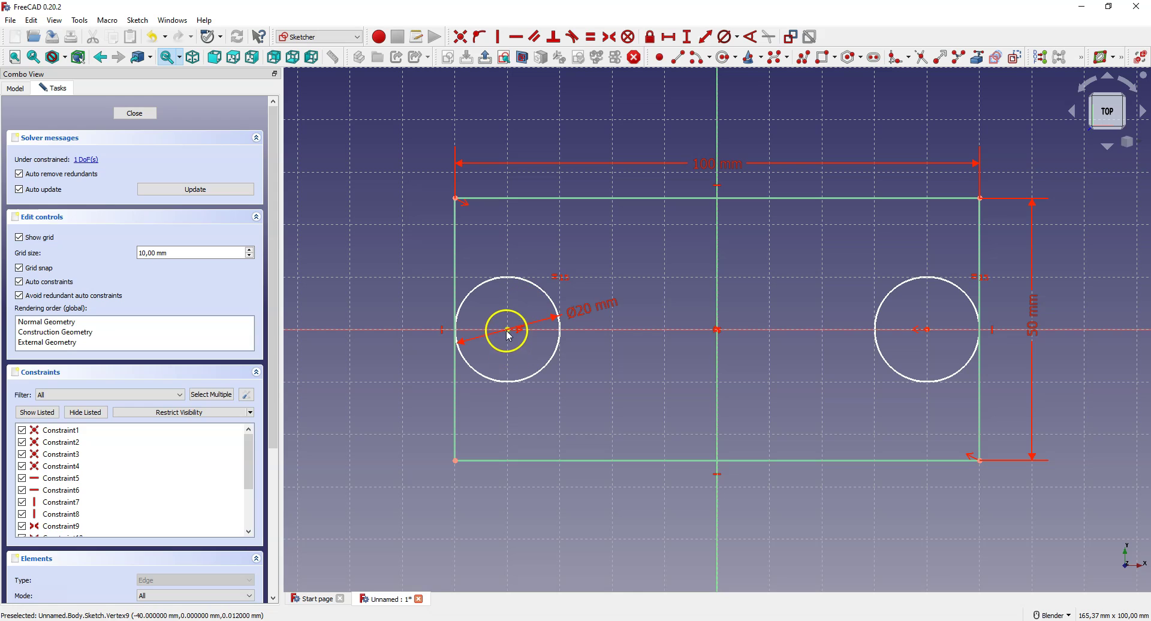
left_click_drag(508, 331, 544, 331)
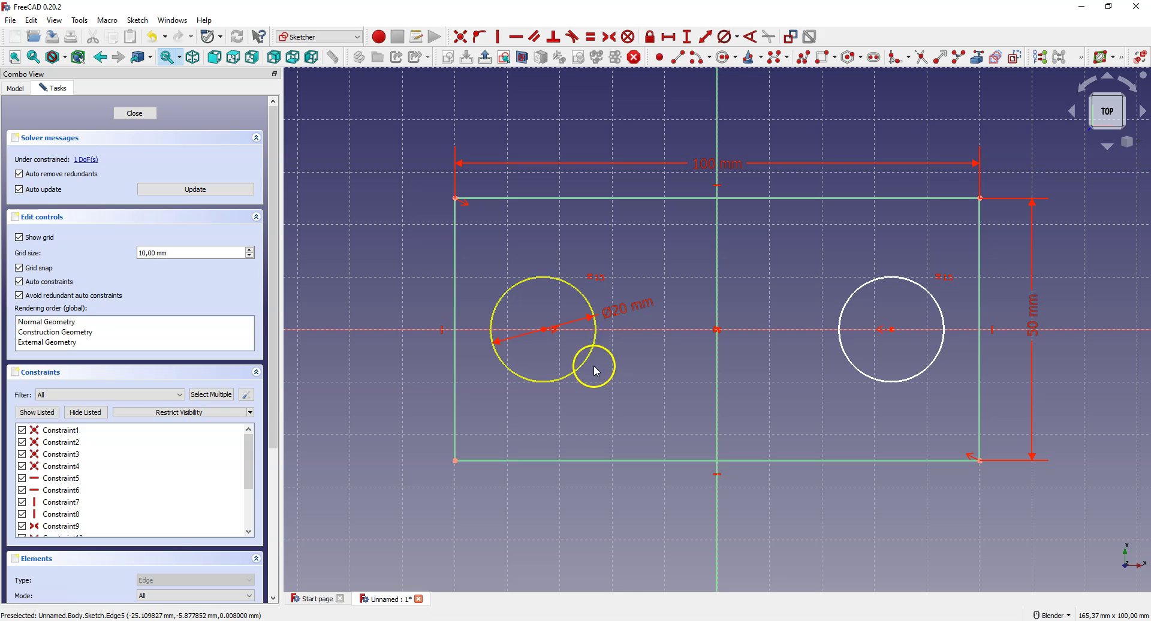
- Constrain the horizontal distance between the two circle centres to 60 mm
left_click(545, 329)
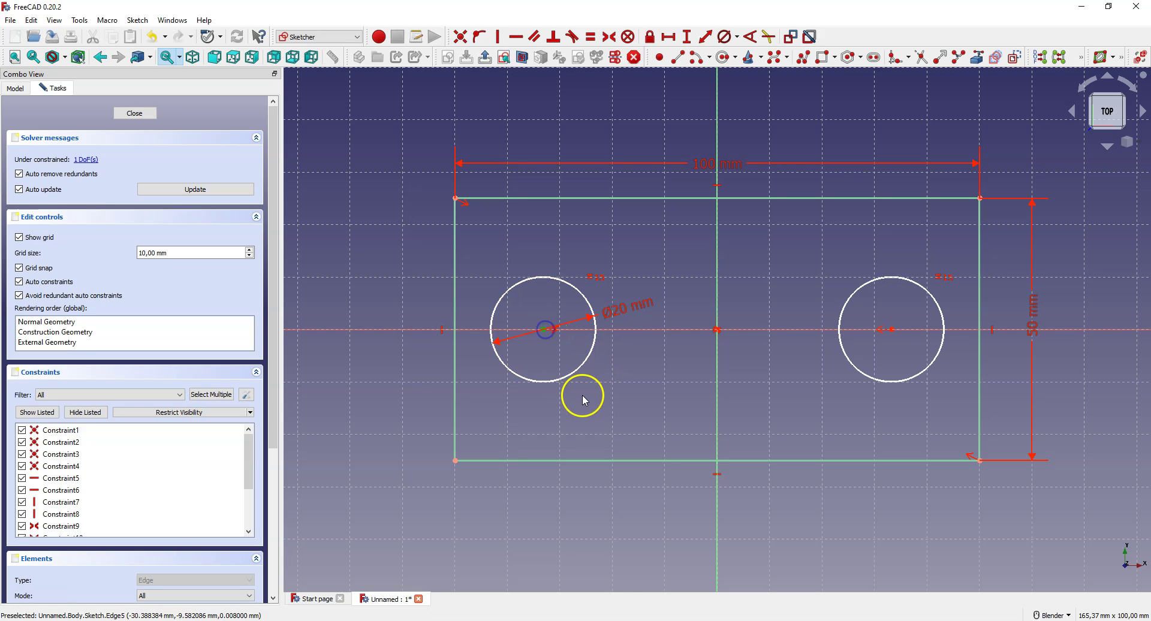
left_click(891, 330)
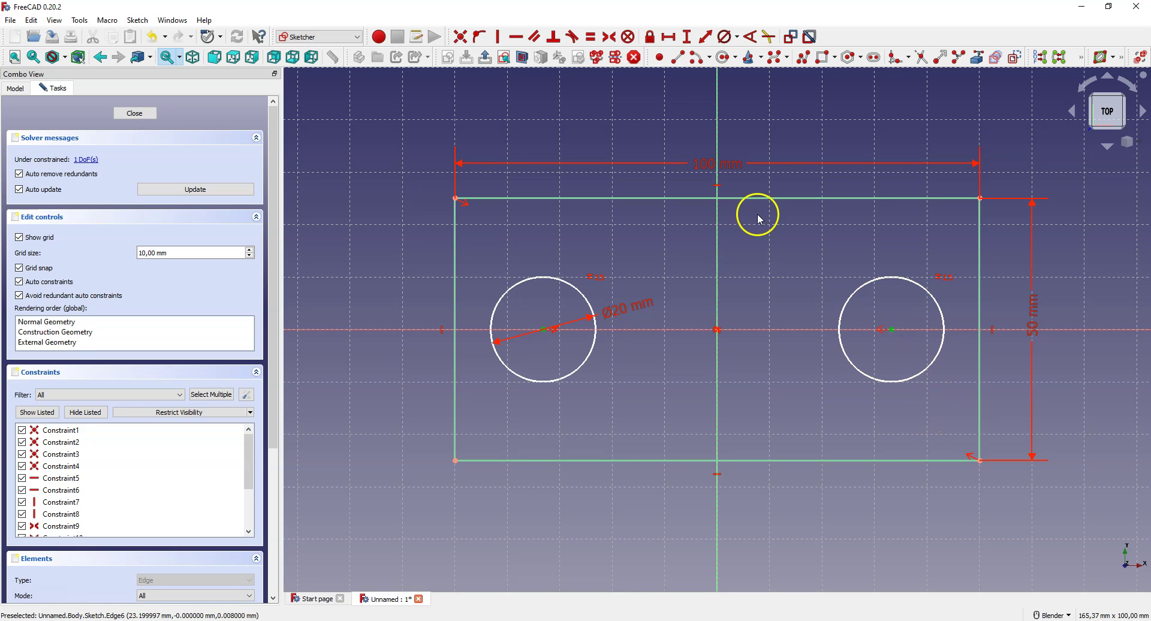
left_click(670, 38)
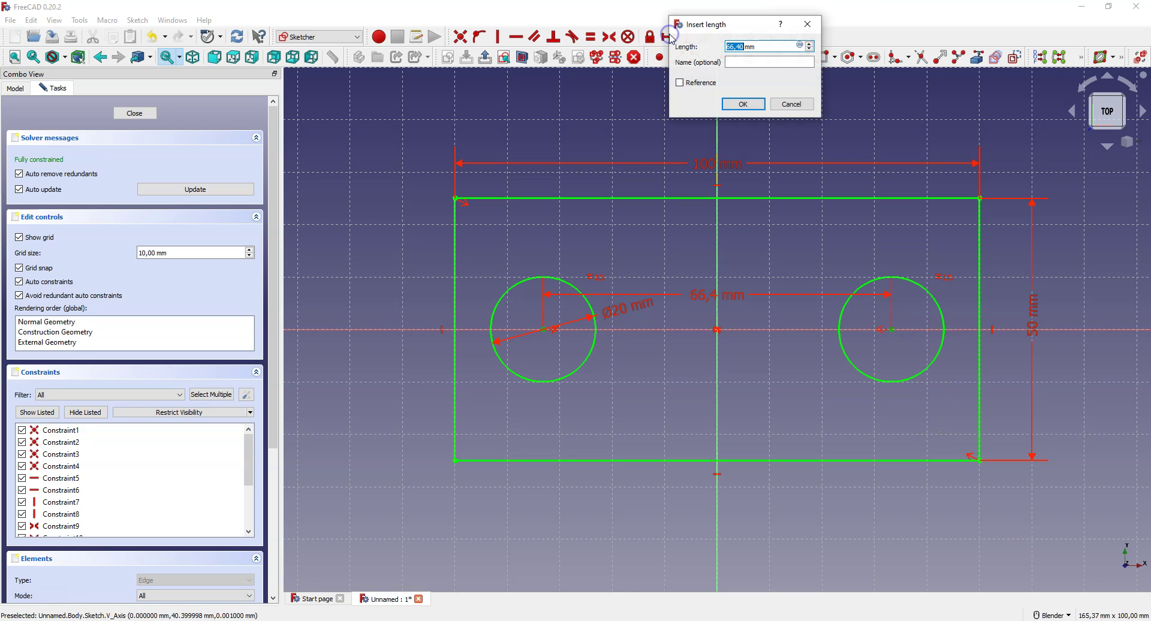
type("60")
left_click(756, 104)
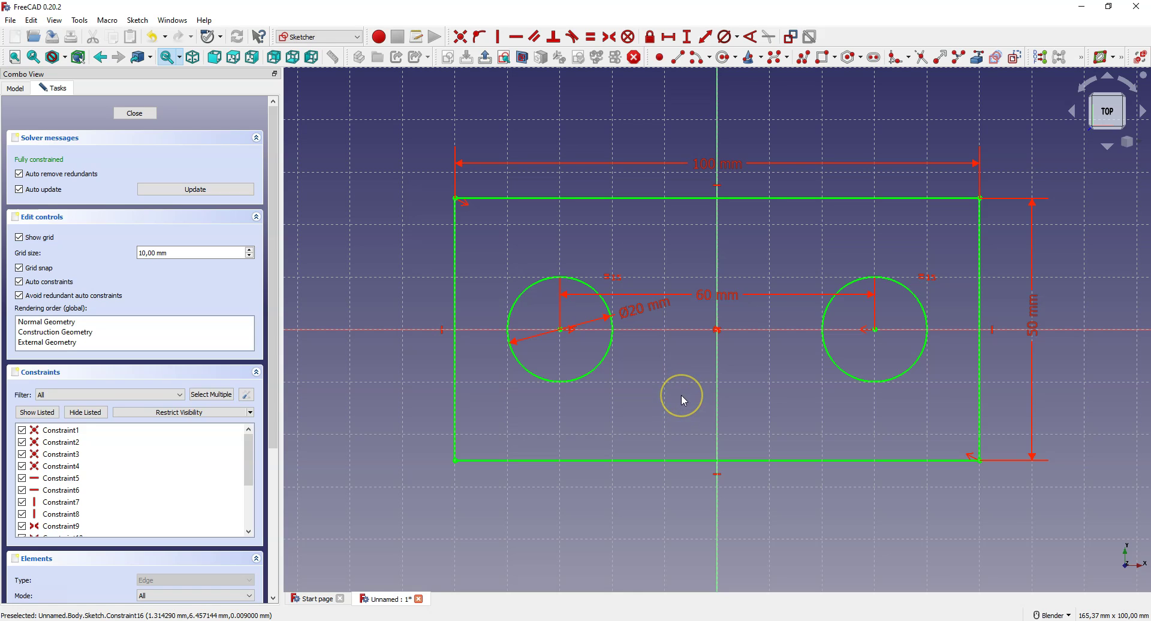
- Click in the sketch, start the circle tool with G C, then cancel it without drawing
left_click(720, 324)
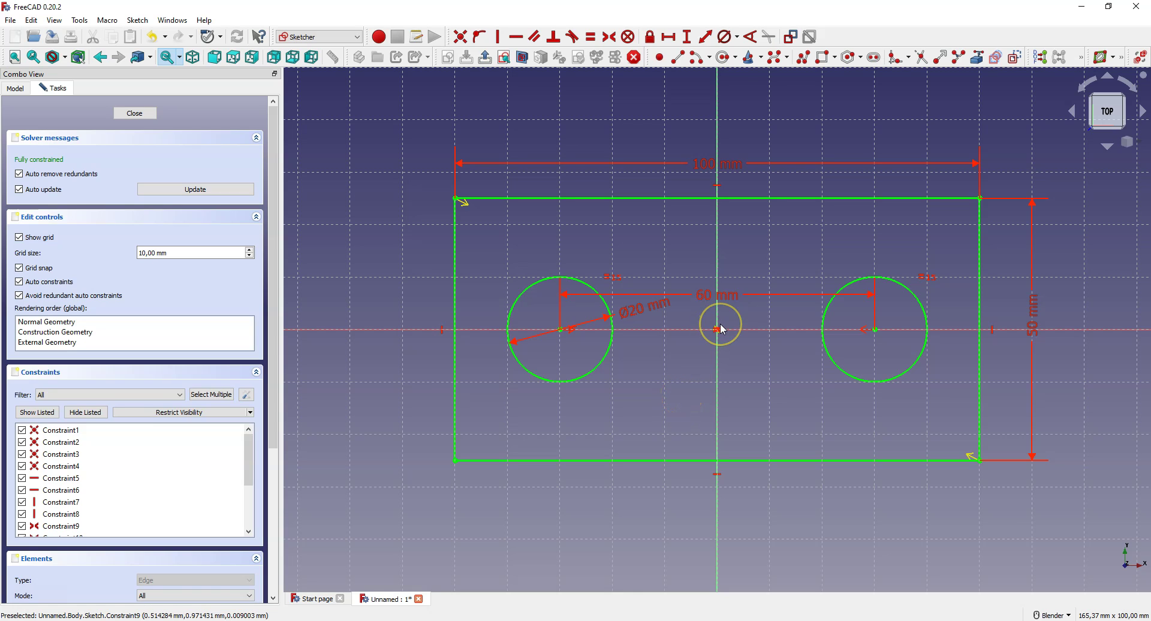
left_click(722, 329)
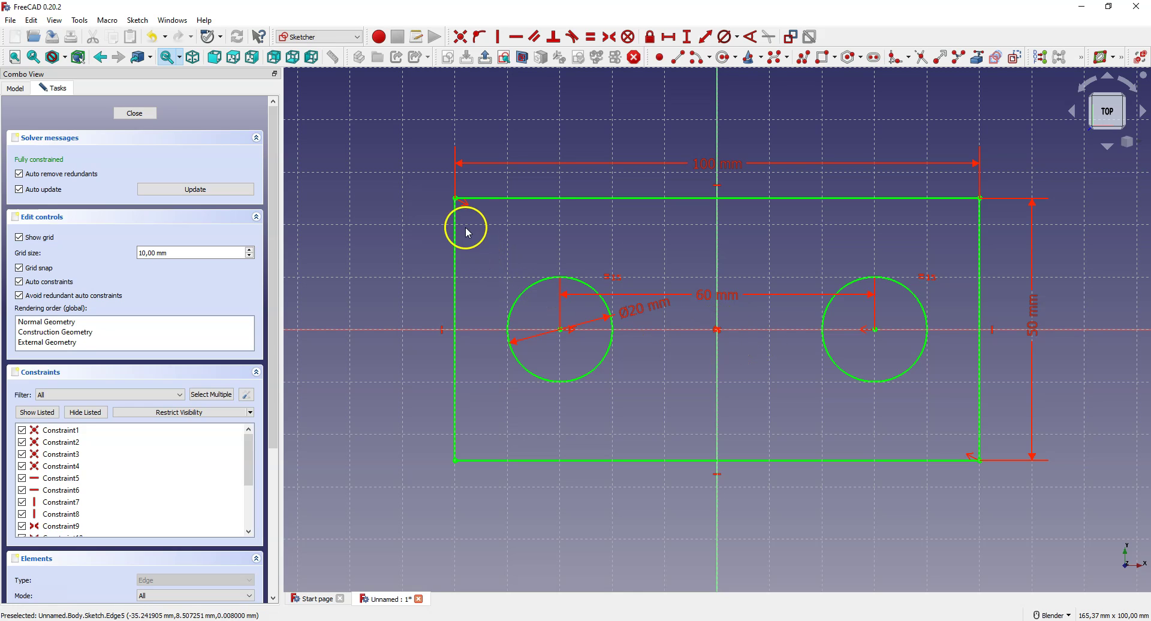
key("g")
key("c")
right_click(862, 328)
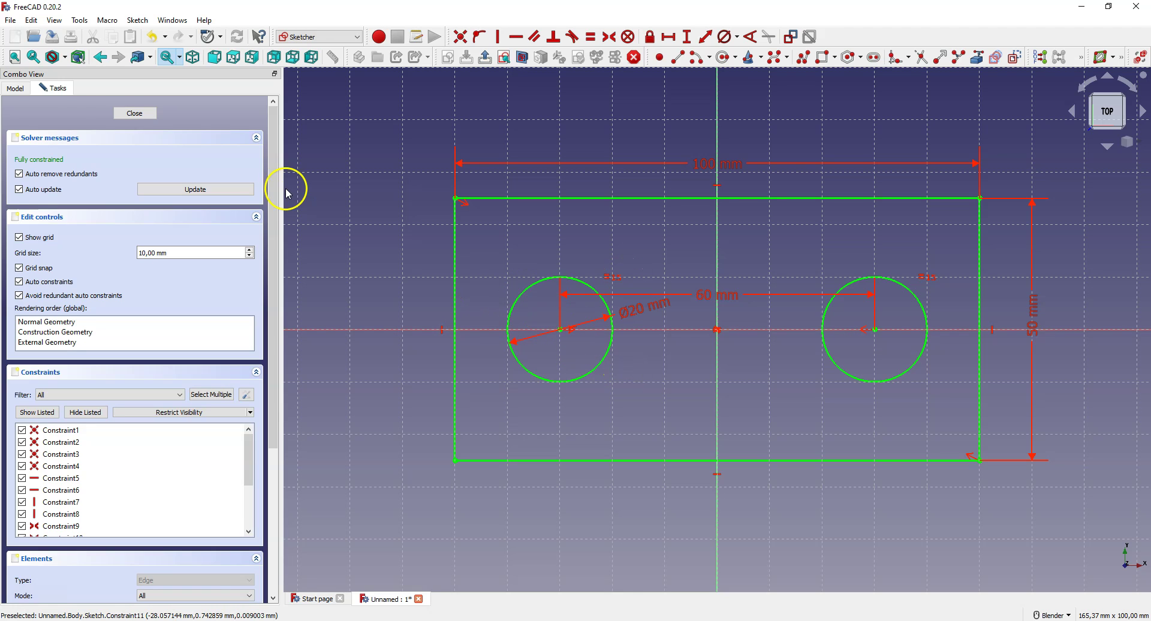
- Exit the sketch and pad it with a Length of 15 mm
left_click(135, 112)
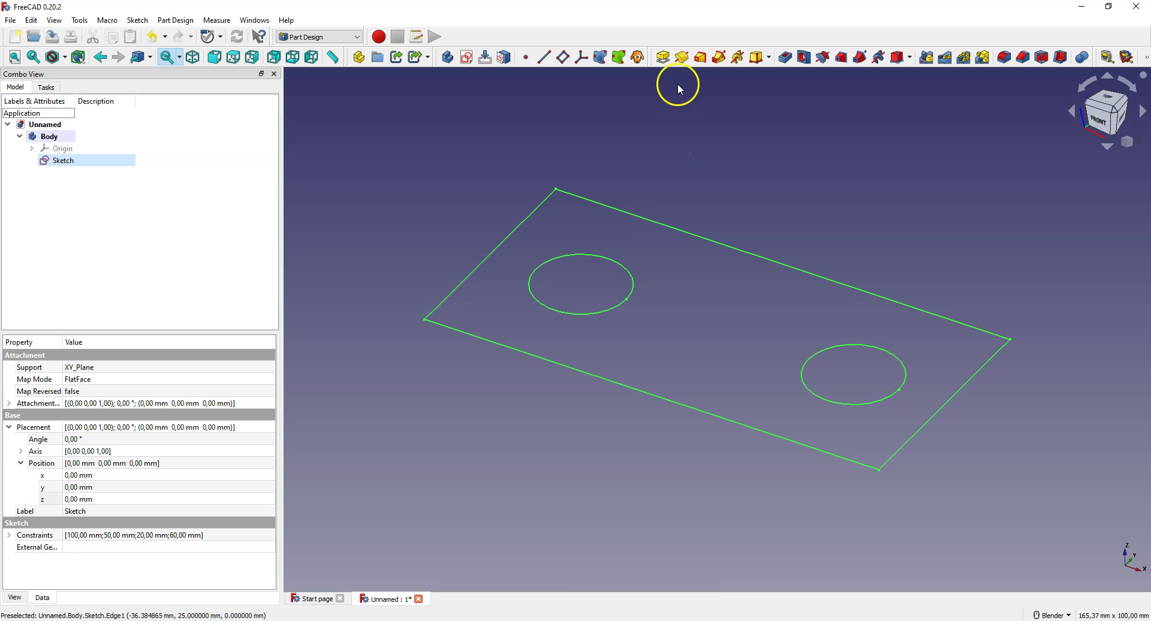
left_click(663, 57)
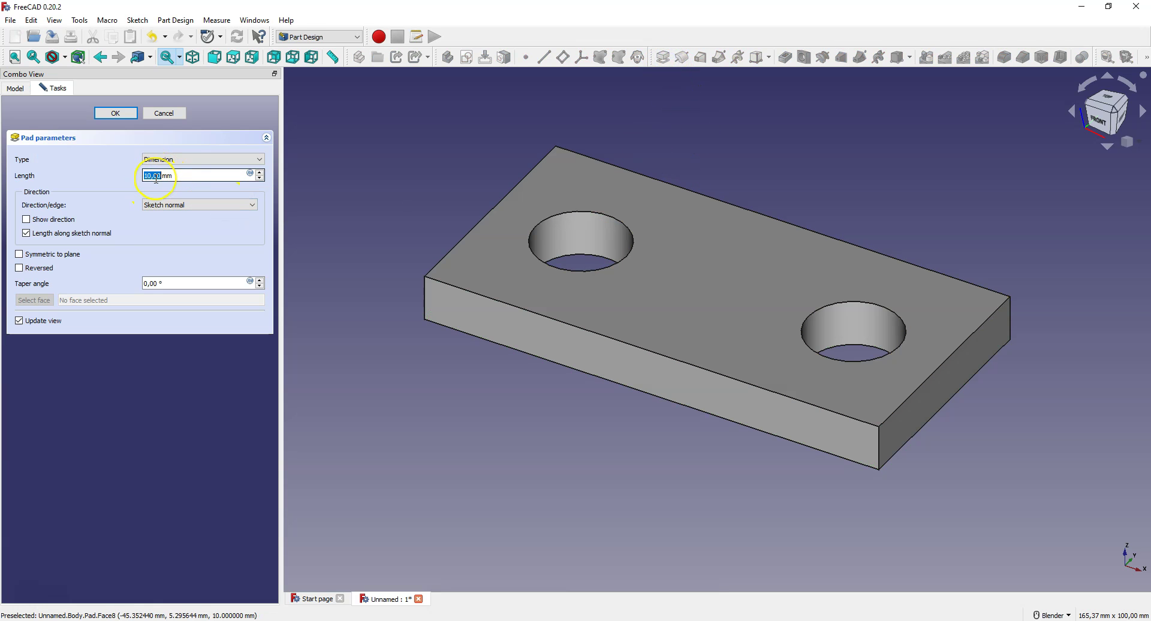
type("15")
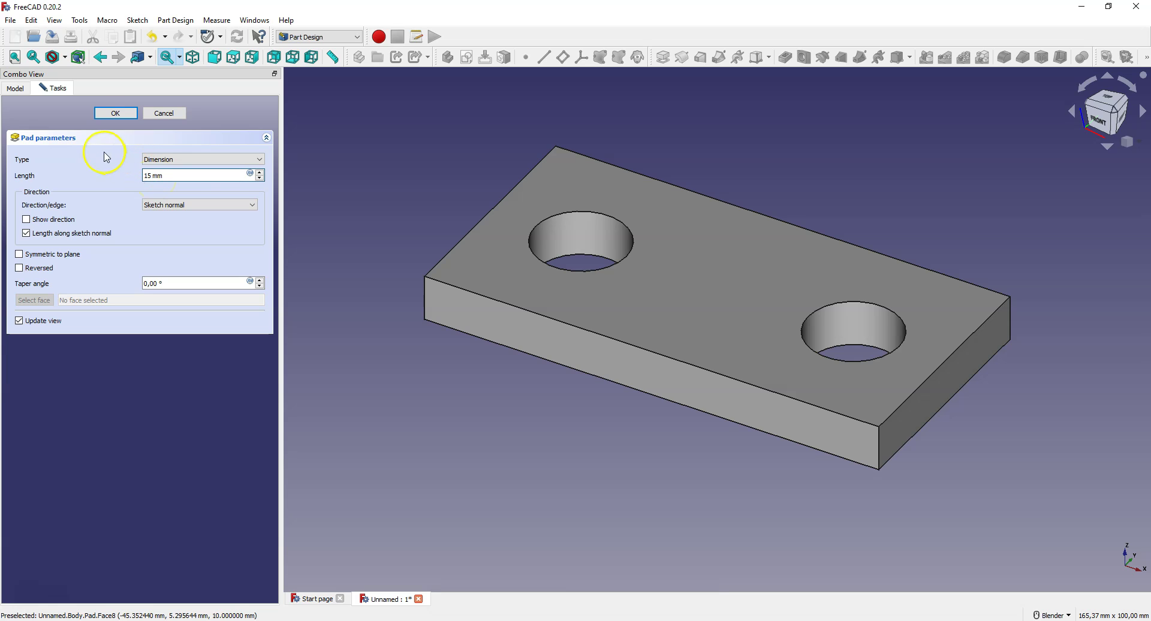
left_click(105, 113)
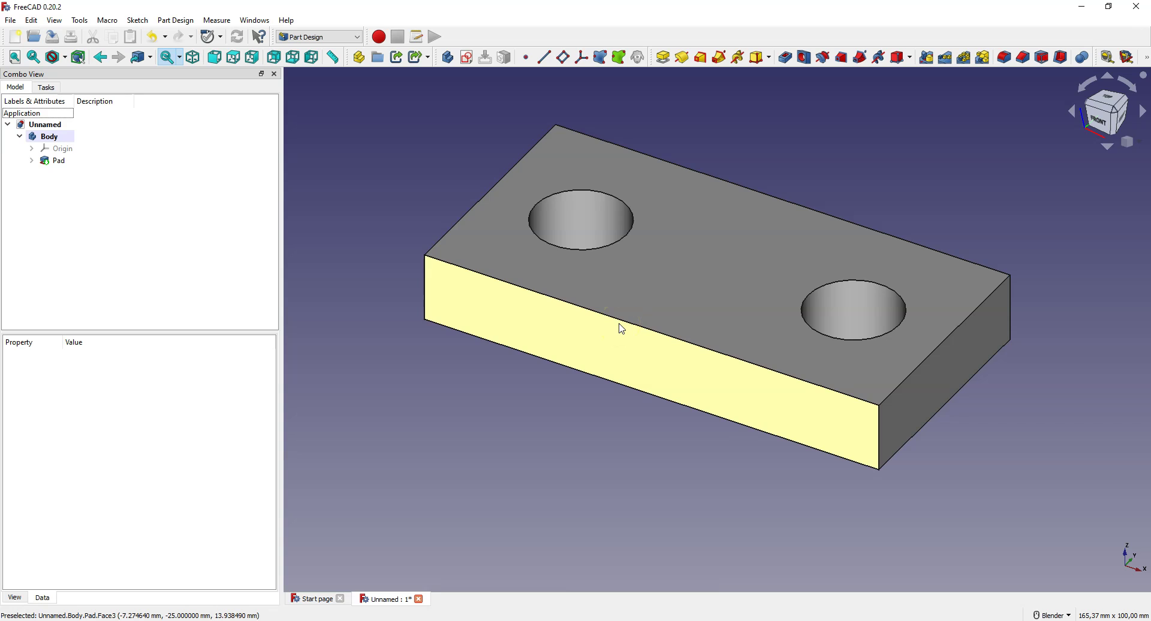